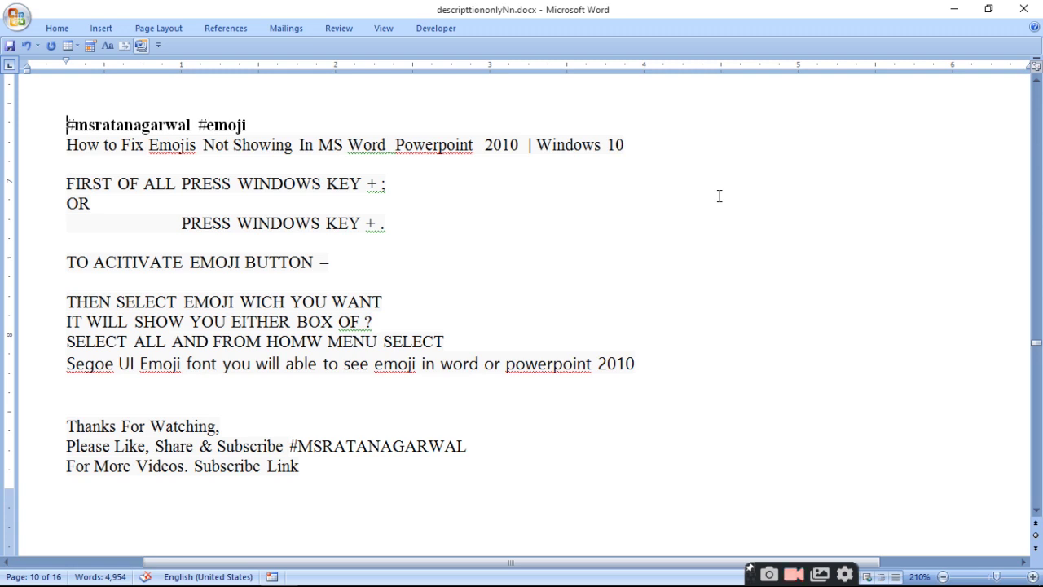
# Add a semicolon at the start of the hashtag heading line.
pyautogui.write(';')
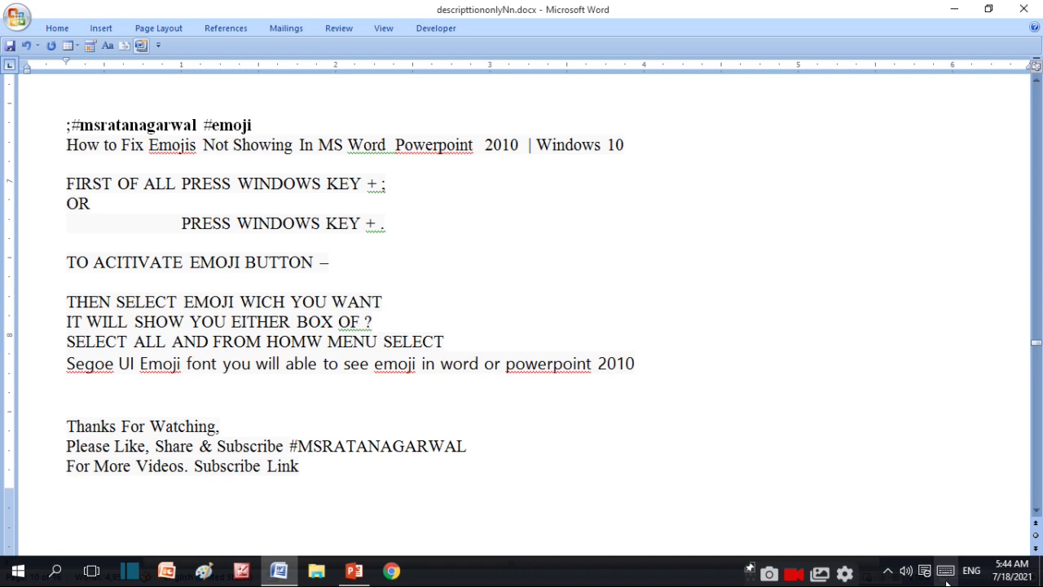
# Open the Windows touch keyboard and switch it to its emoji set.
pyautogui.click(945, 575)
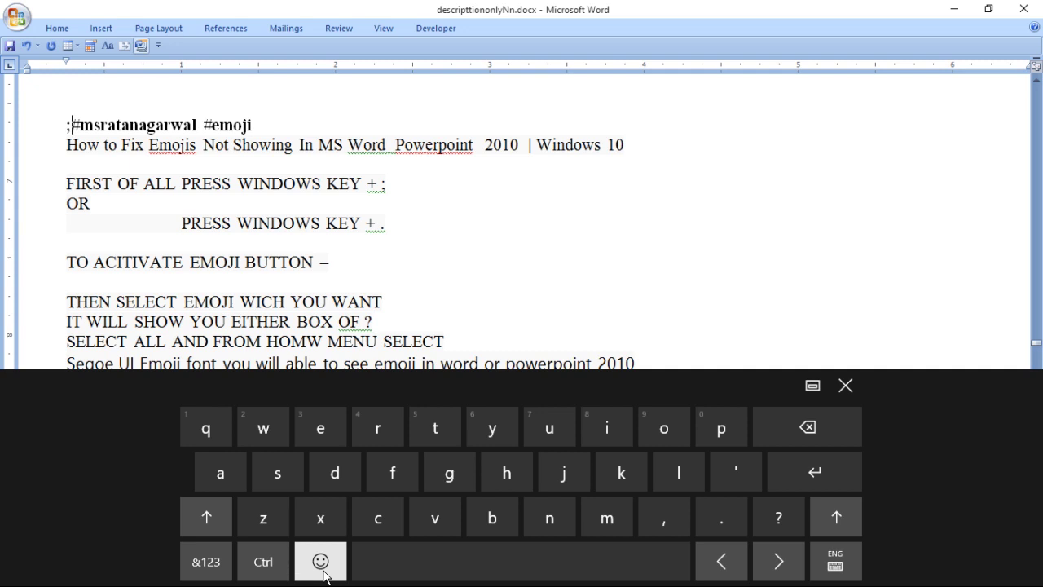
pyautogui.click(320, 561)
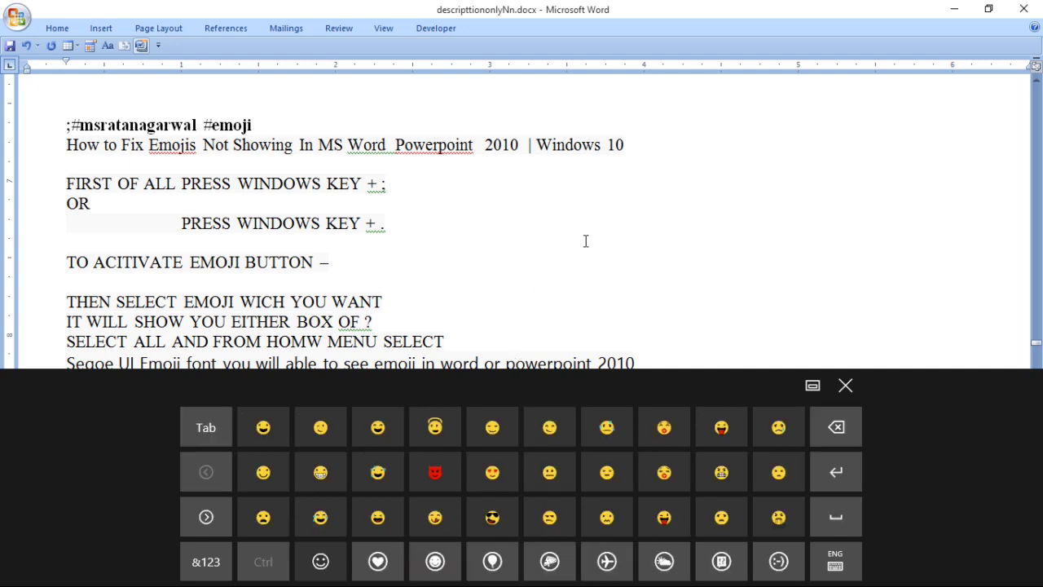
pyautogui.click(1038, 364)
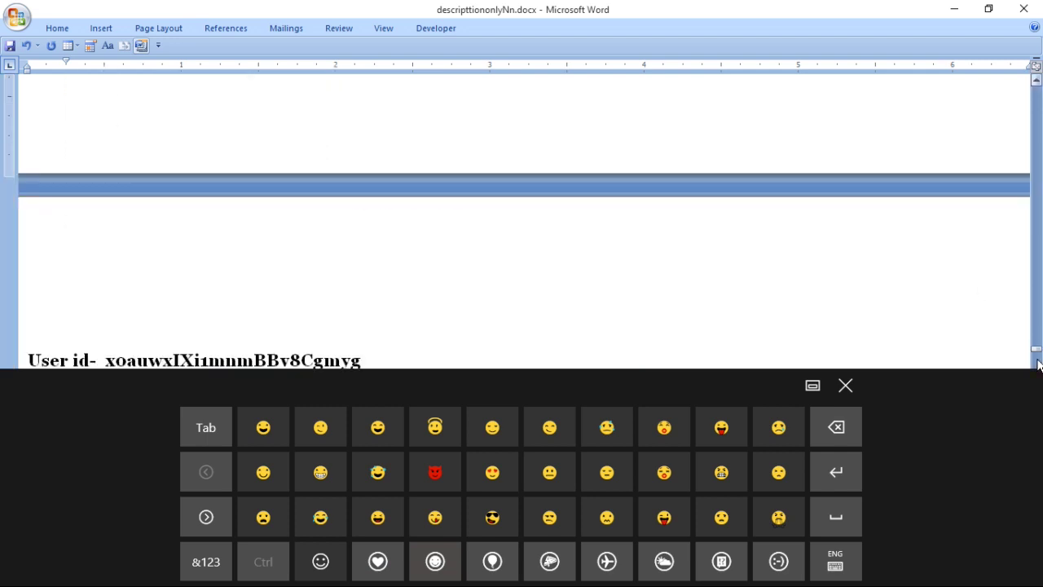
pyautogui.click(1039, 269)
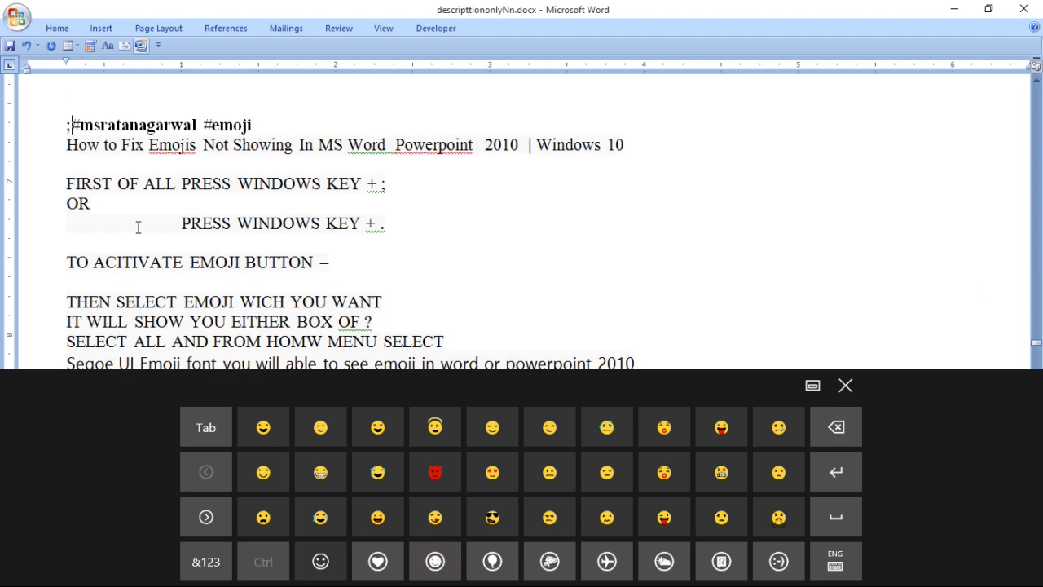
# Create a new blank document, Document3.
pyautogui.click(13, 22)
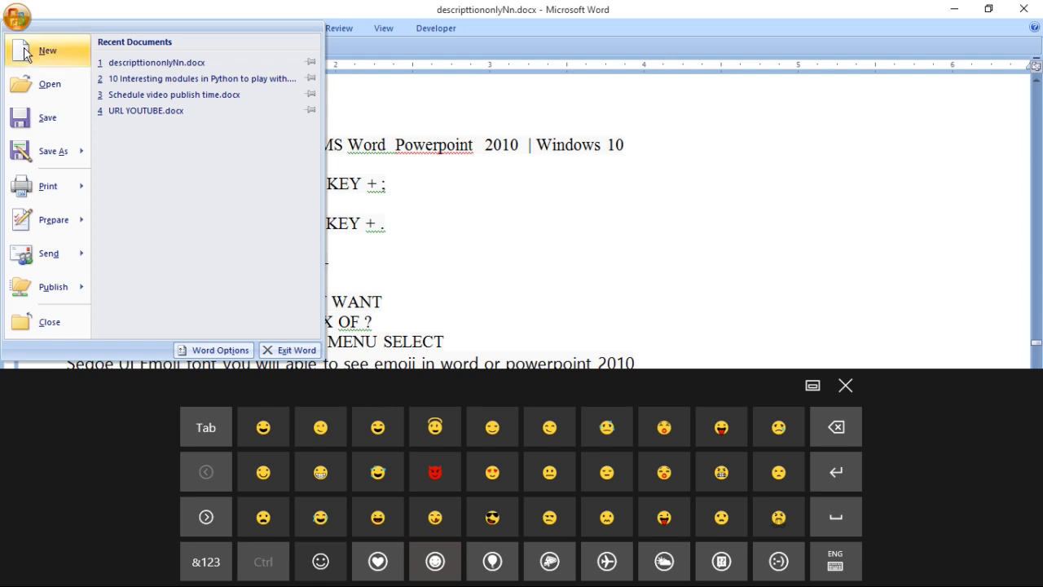
pyautogui.click(37, 50)
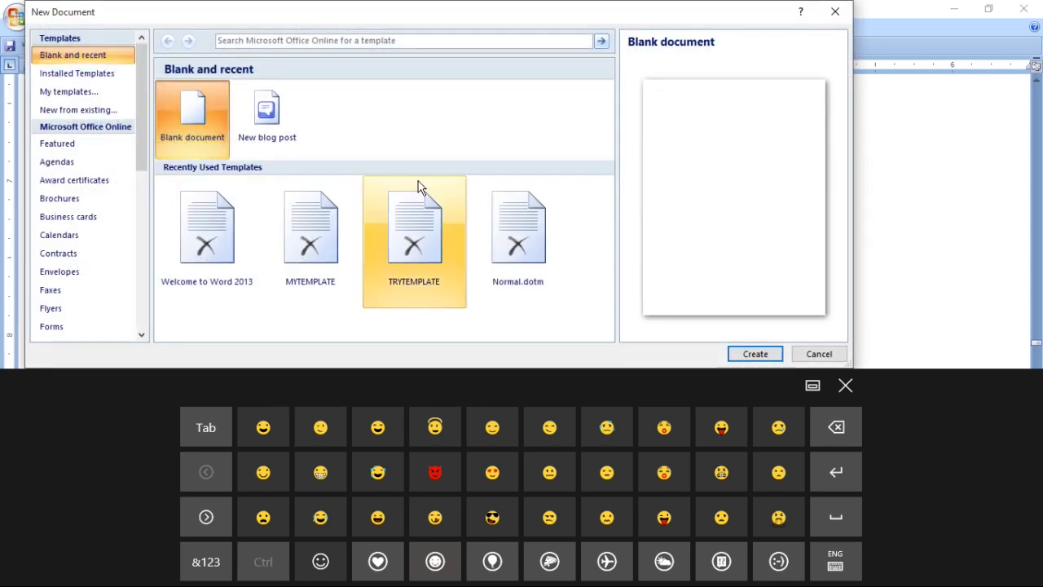
pyautogui.click(757, 355)
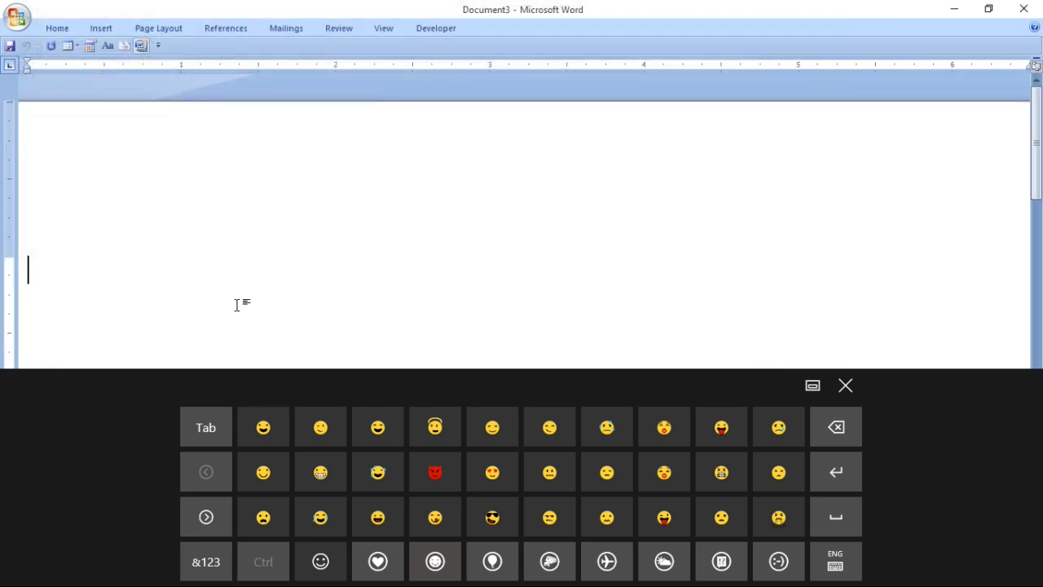
# Insert eleven face emojis from the touch keyboard, from grinning to crying and smiling.
pyautogui.click(263, 427)
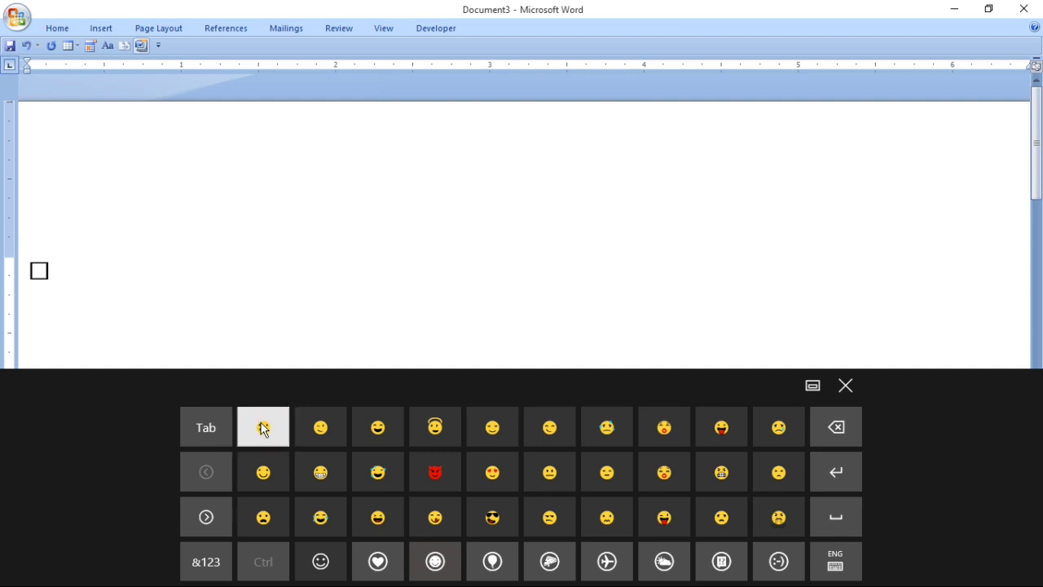
pyautogui.click(321, 430)
pyautogui.click(384, 436)
pyautogui.click(436, 435)
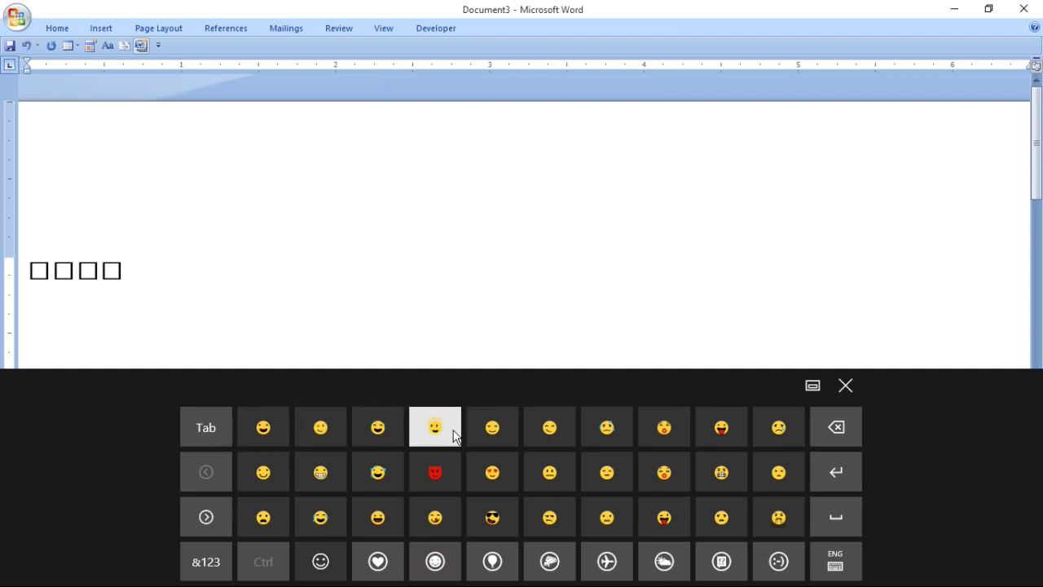
pyautogui.click(495, 436)
pyautogui.click(552, 430)
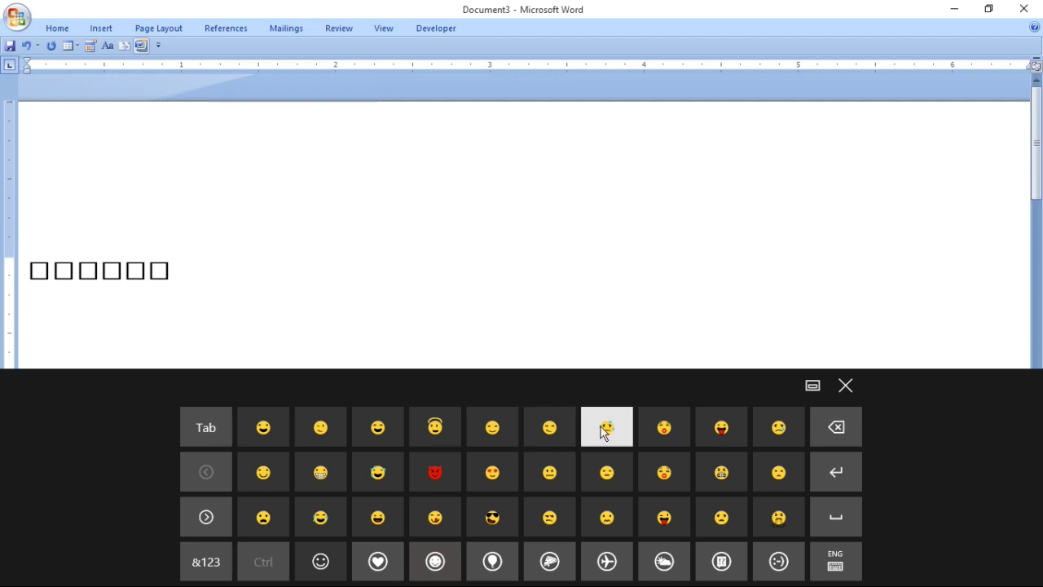
pyautogui.click(600, 427)
pyautogui.click(674, 439)
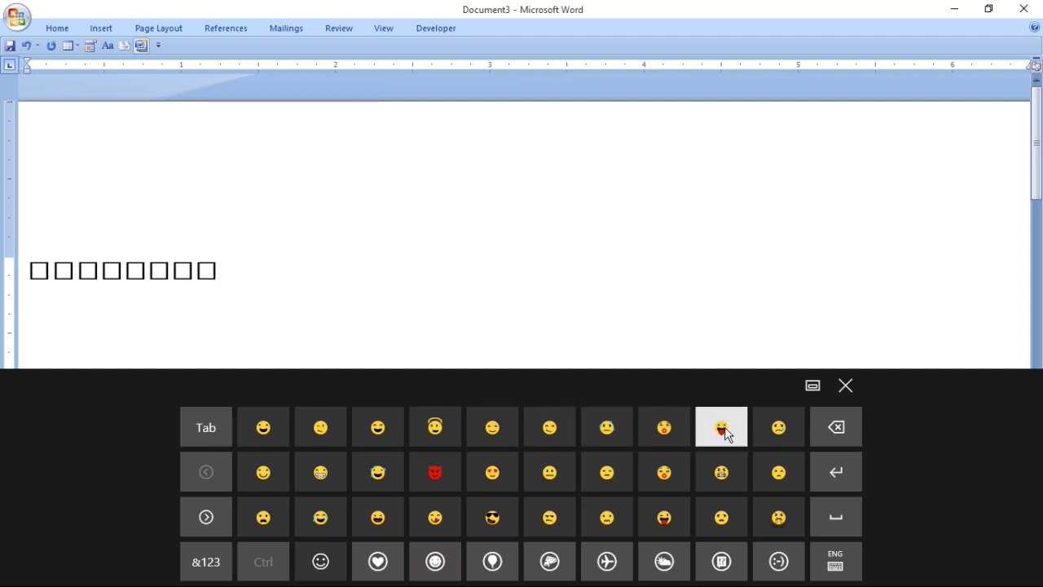
pyautogui.click(722, 431)
pyautogui.click(775, 433)
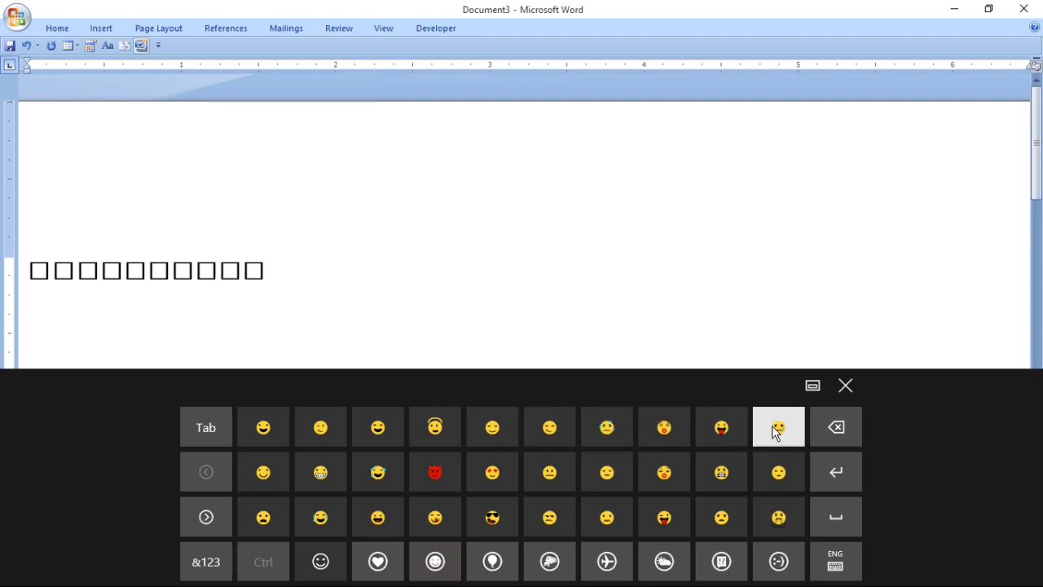
pyautogui.click(249, 489)
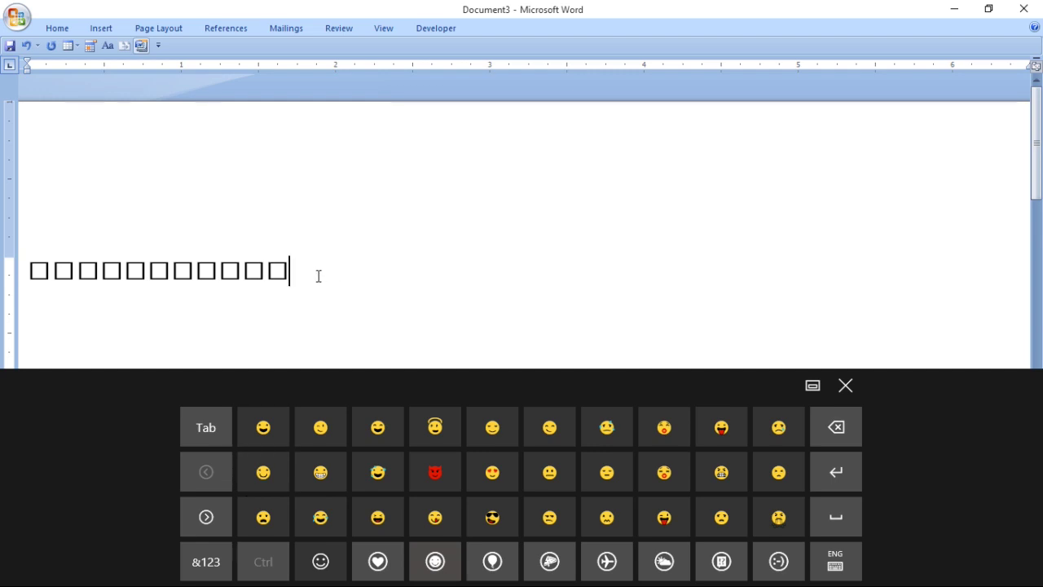
# Select the row of emoji boxes and set their font to Segoe UI Emoji.
pyautogui.moveTo(319, 276); pyautogui.dragTo(37, 250)
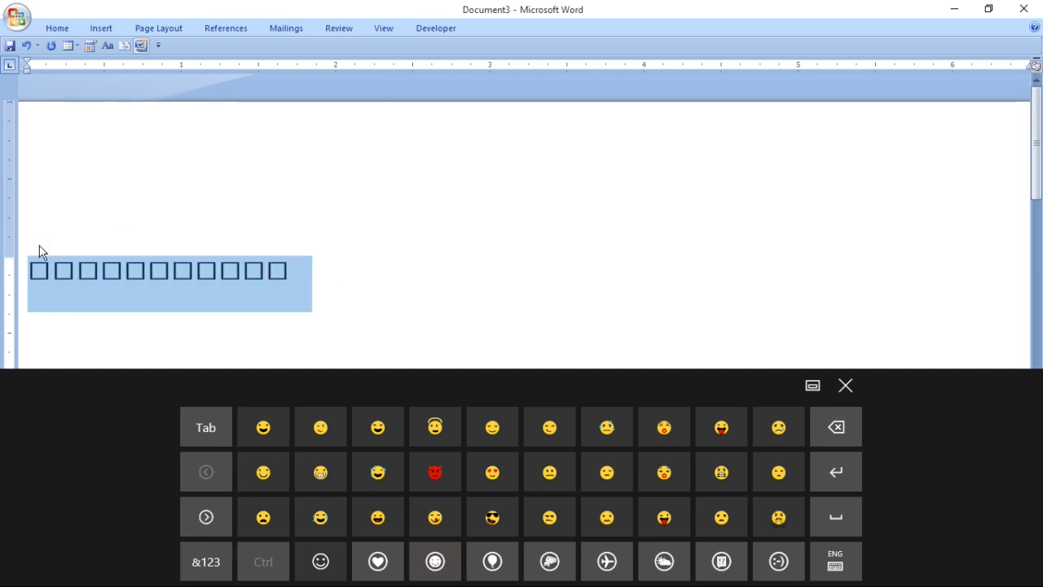
pyautogui.click(58, 26)
pyautogui.click(171, 54)
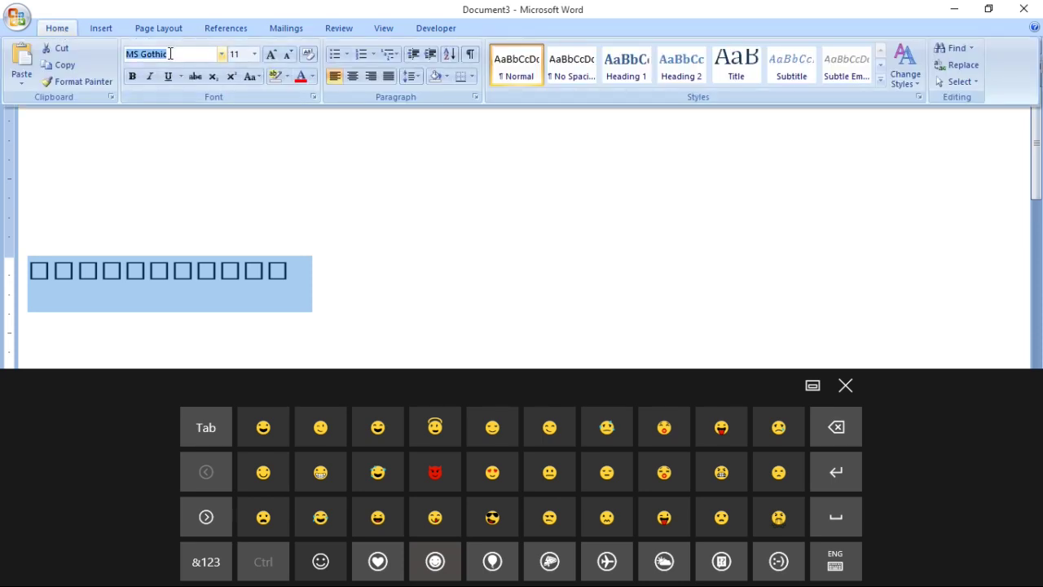
pyautogui.write('Segoe UI Emoji')
pyautogui.keyDown('shift'); pyautogui.click(135, 54); pyautogui.keyUp('shift')
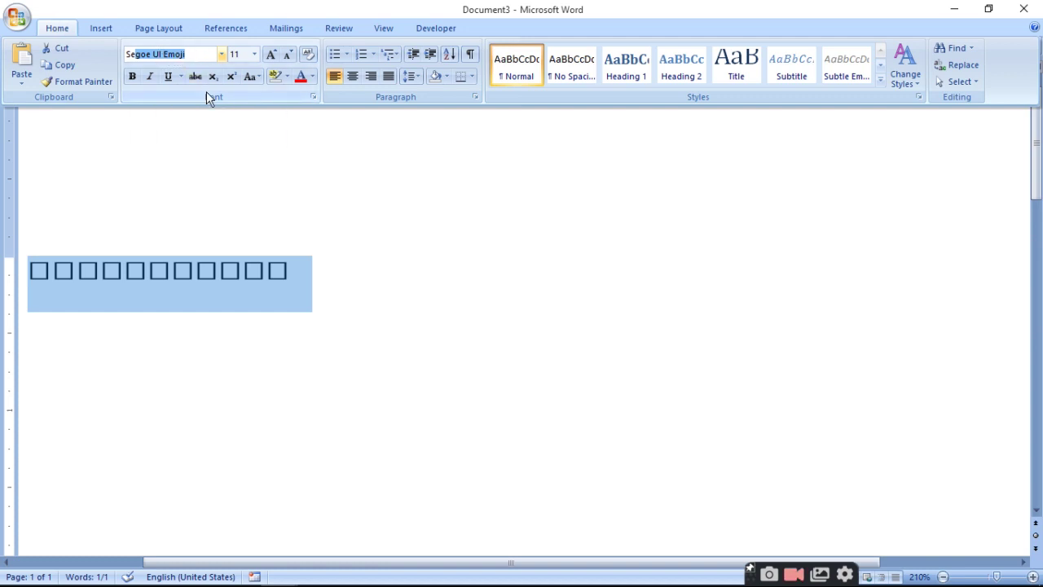
pyautogui.press('Return')
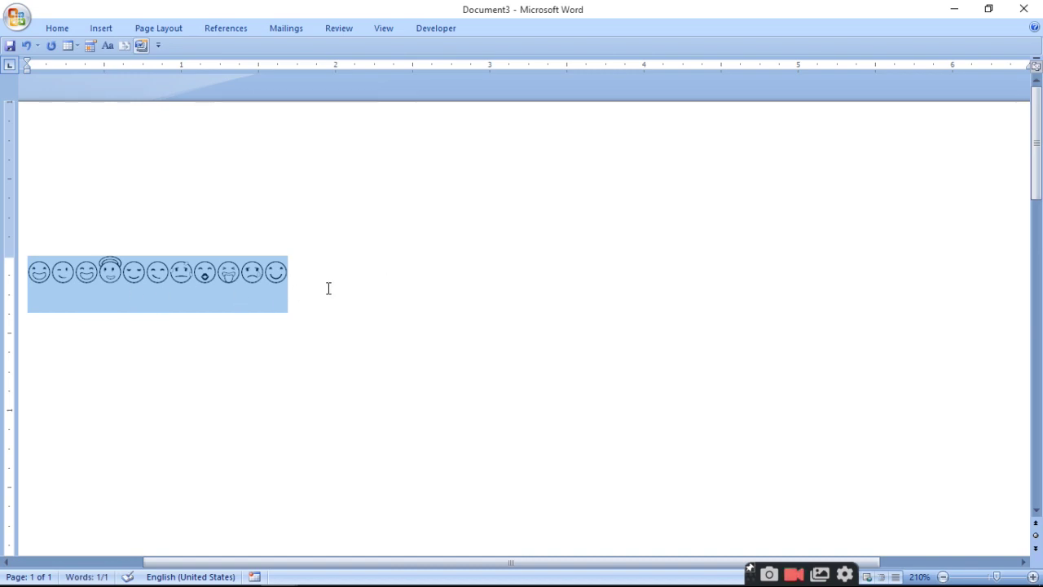
# Set the emojis' font size to 48.
pyautogui.click(54, 30)
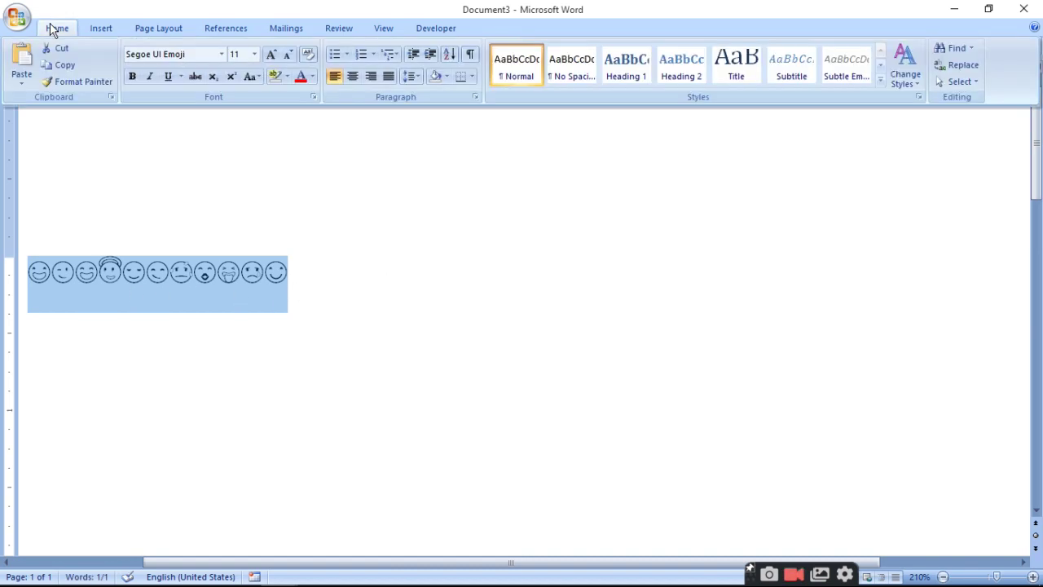
pyautogui.click(255, 54)
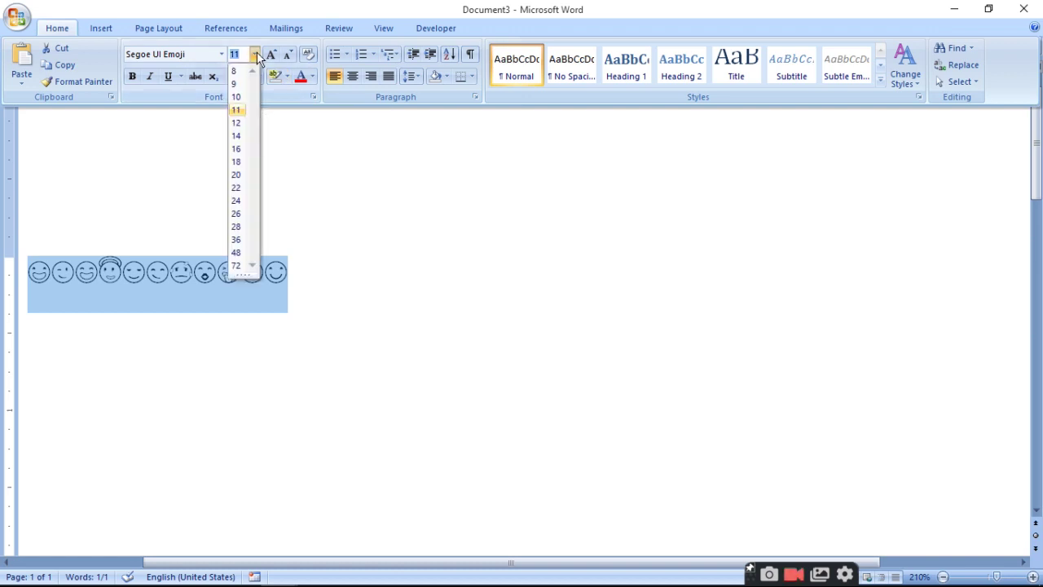
pyautogui.click(236, 253)
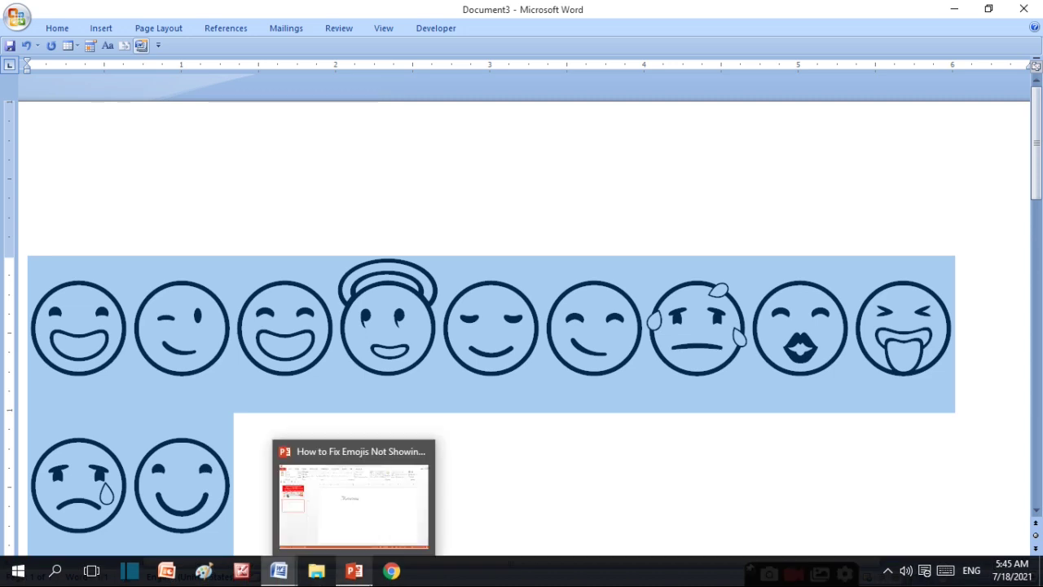
# In PowerPoint, move the Food text box and delete all its text.
pyautogui.click(354, 570)
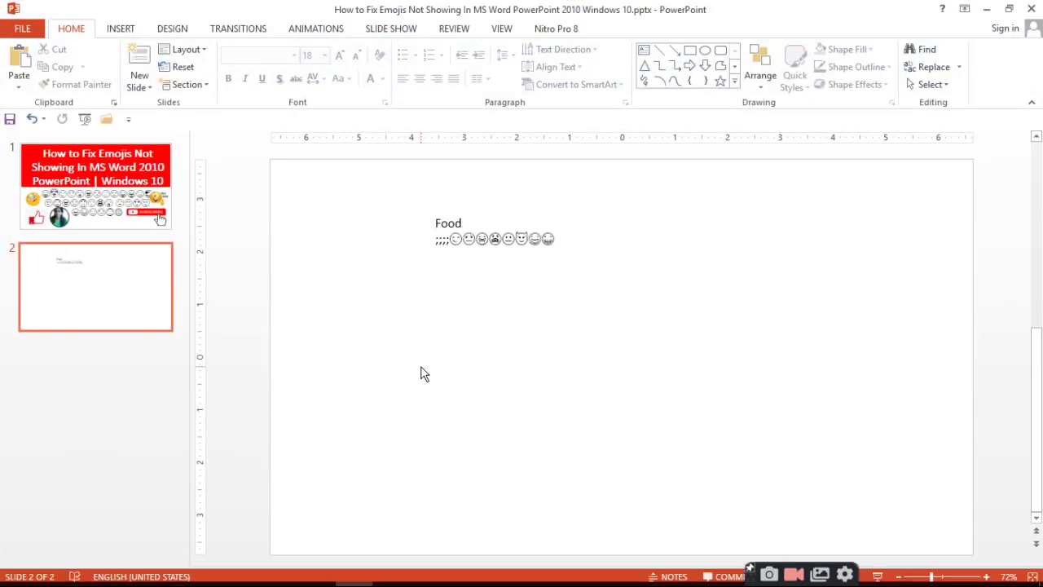
pyautogui.moveTo(449, 233)
pyautogui.mouseDown()
pyautogui.moveTo(526, 260)
pyautogui.moveTo(517, 250)
pyautogui.moveTo(745, 279)
pyautogui.mouseUp()
pyautogui.click(515, 251)
pyautogui.click(540, 250)
pyautogui.press('Delete')
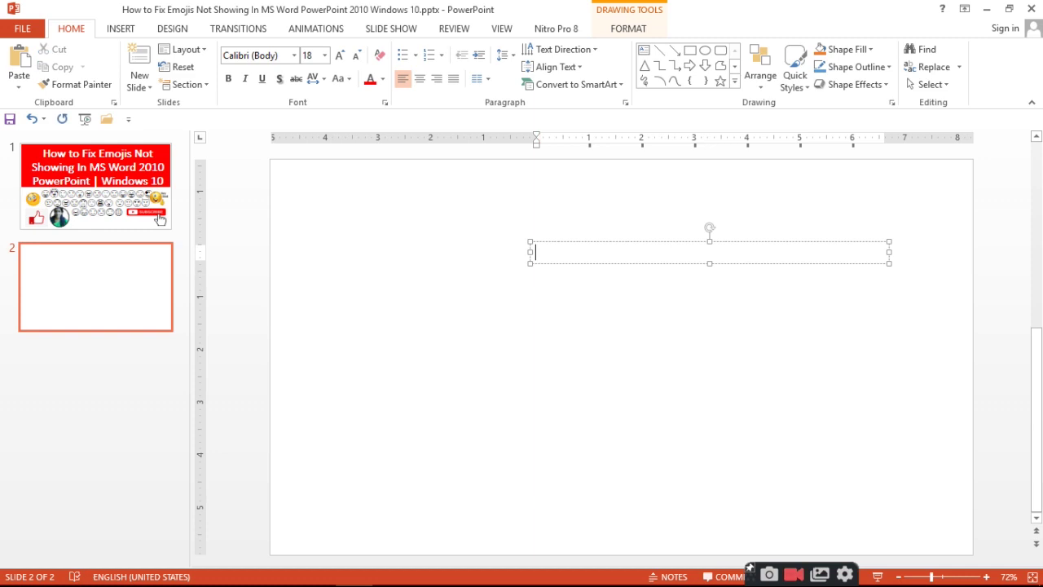
# Bring up the touch keyboard on its emoji set.
pyautogui.moveTo(987, 577)
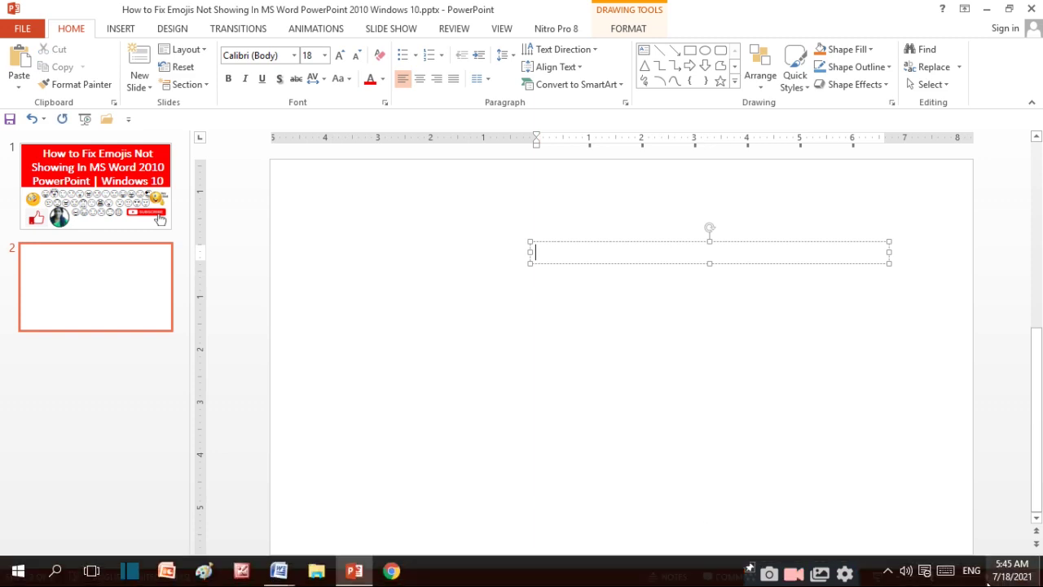
pyautogui.click(945, 570)
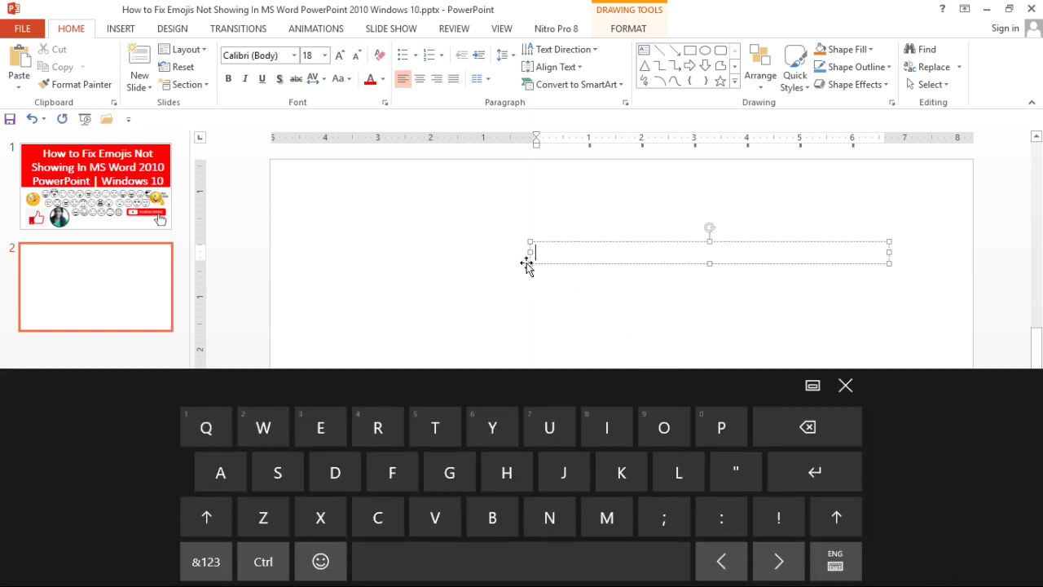
pyautogui.click(314, 568)
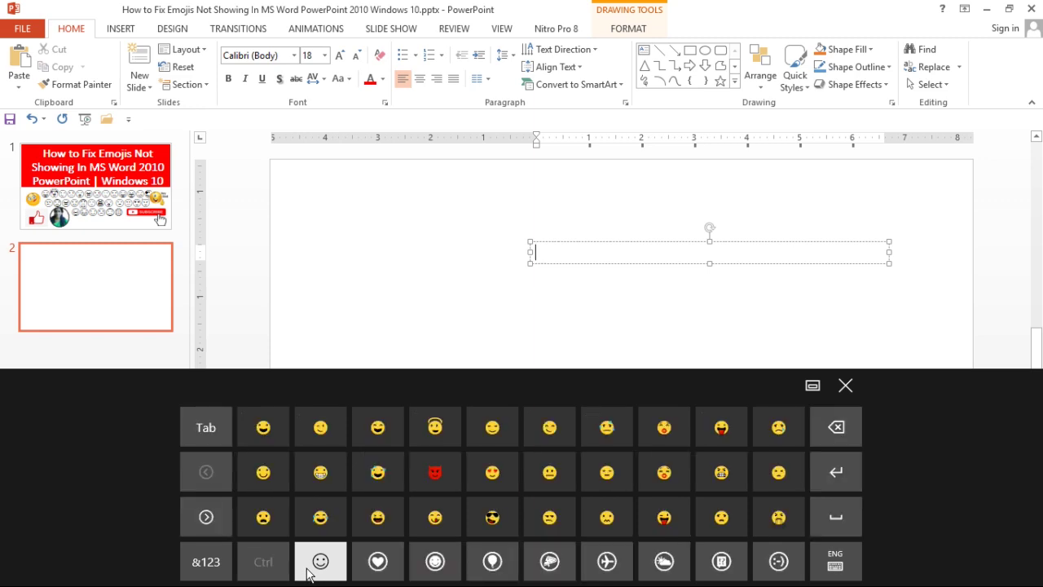
# Enter ten face emojis into the text box, then dismiss the touch keyboard.
pyautogui.click(280, 518)
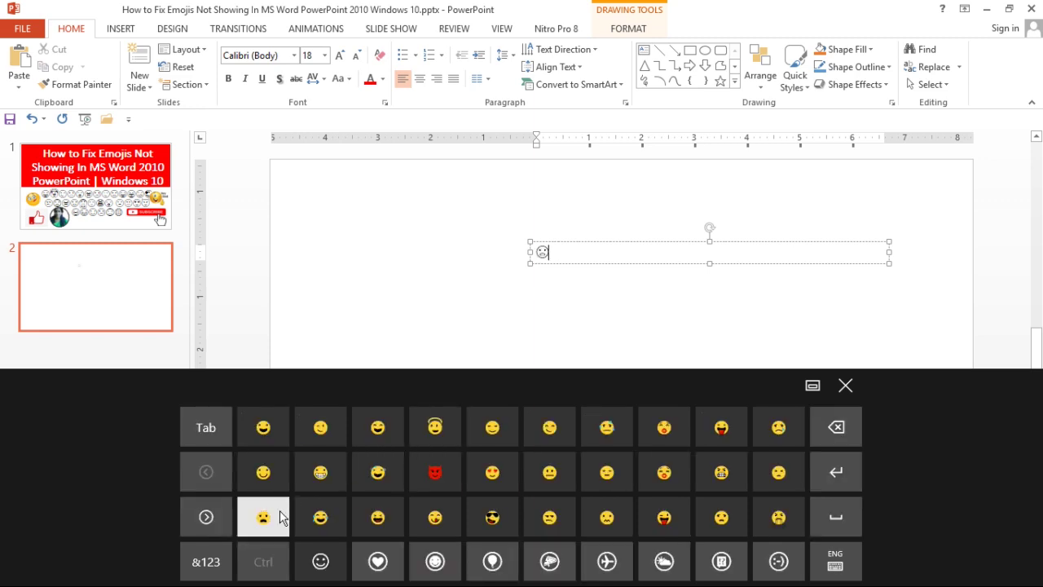
pyautogui.click(383, 526)
pyautogui.click(391, 522)
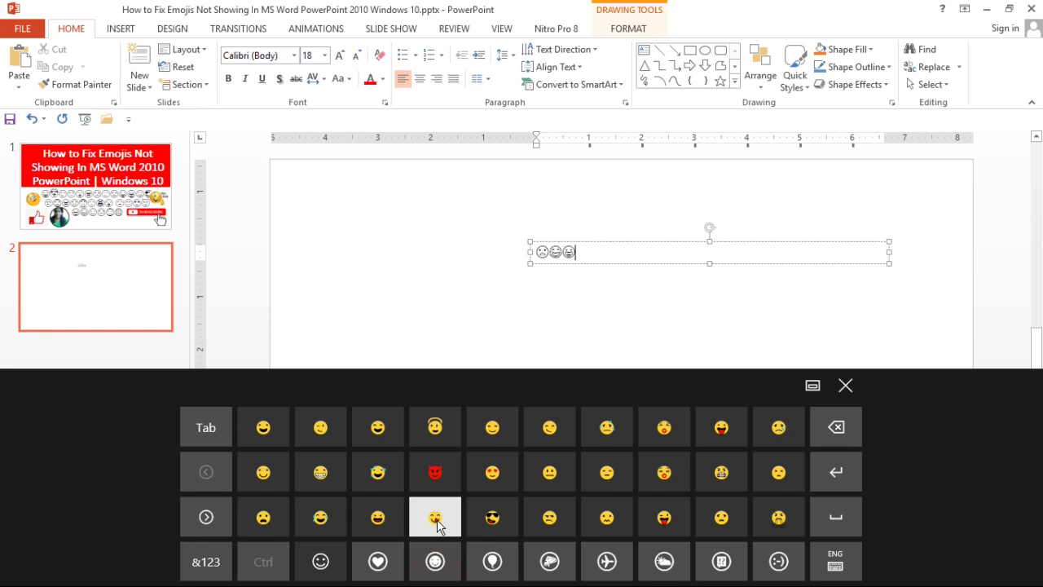
pyautogui.click(440, 522)
pyautogui.click(498, 522)
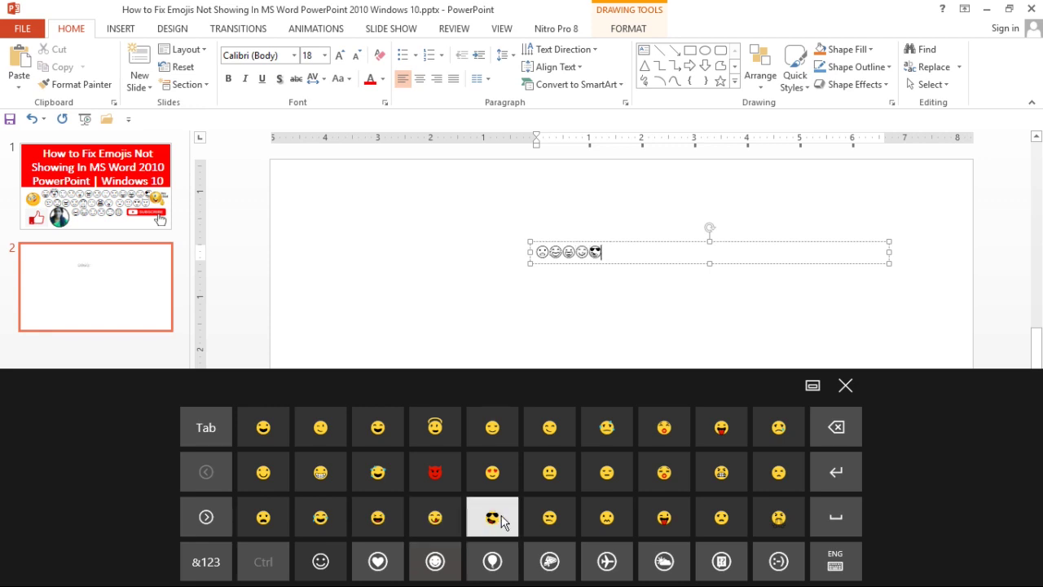
pyautogui.click(548, 519)
pyautogui.click(607, 519)
pyautogui.click(650, 515)
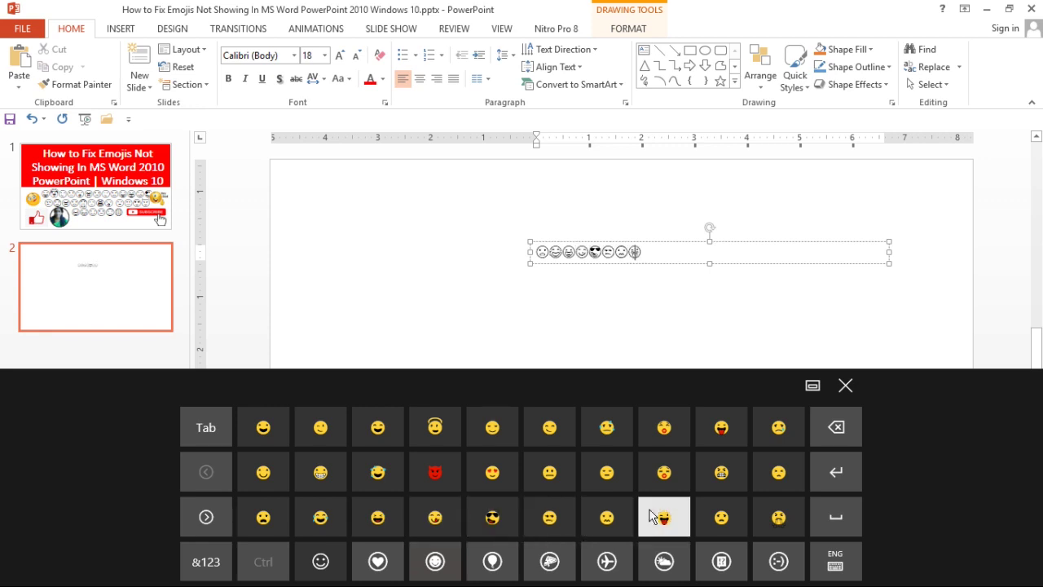
pyautogui.click(721, 514)
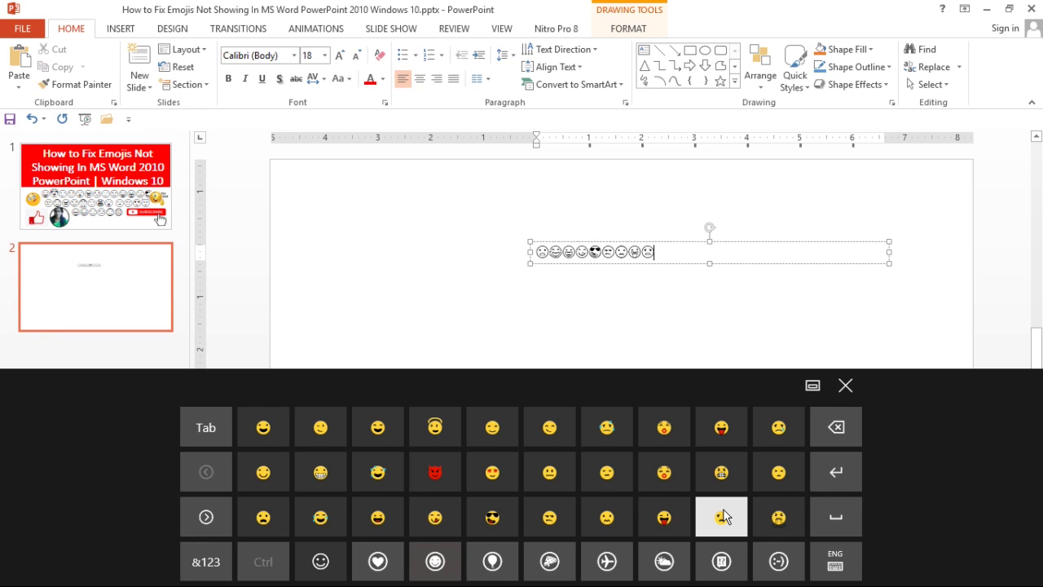
pyautogui.click(778, 521)
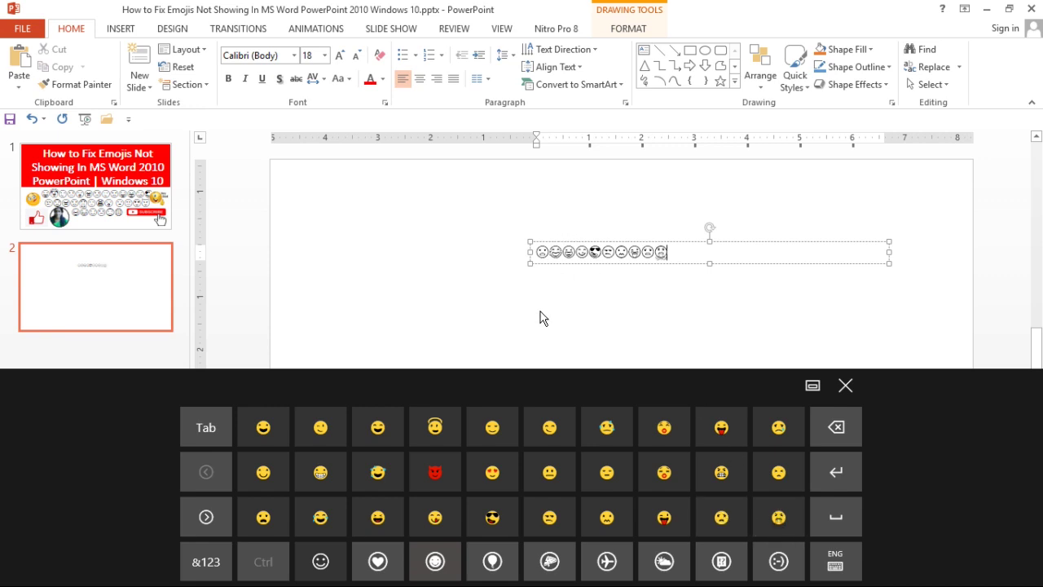
pyautogui.click(846, 386)
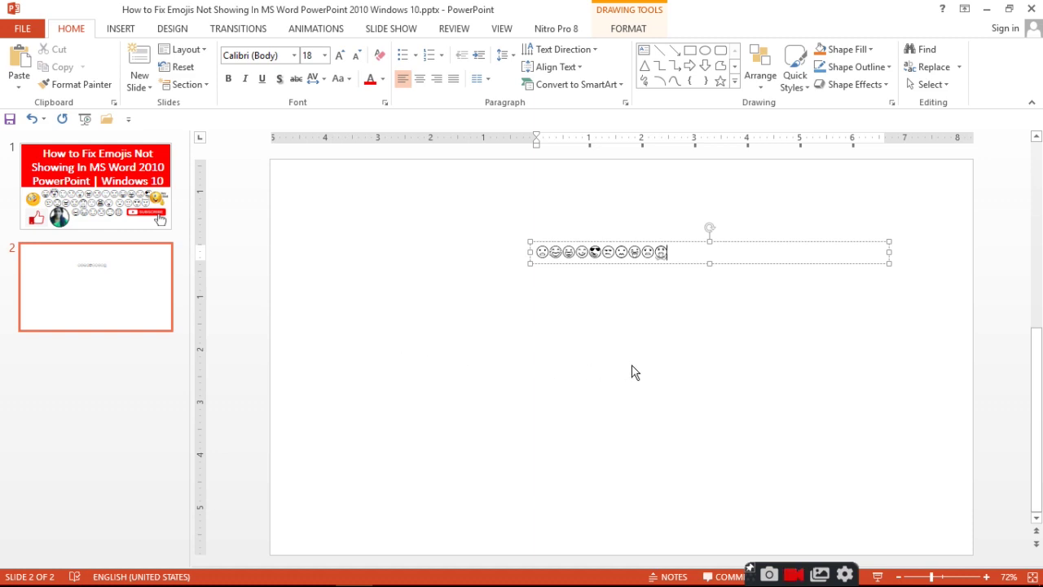
# Move the emoji text box left and set the emojis to 96 point.
pyautogui.click(682, 254)
pyautogui.moveTo(681, 253); pyautogui.dragTo(493, 257)
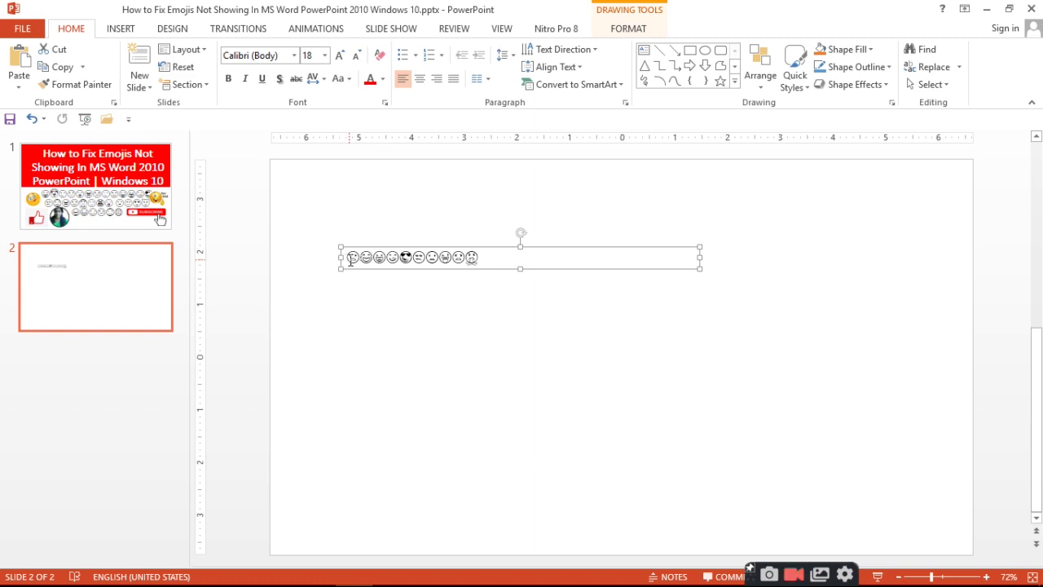
pyautogui.moveTo(346, 257); pyautogui.dragTo(513, 245)
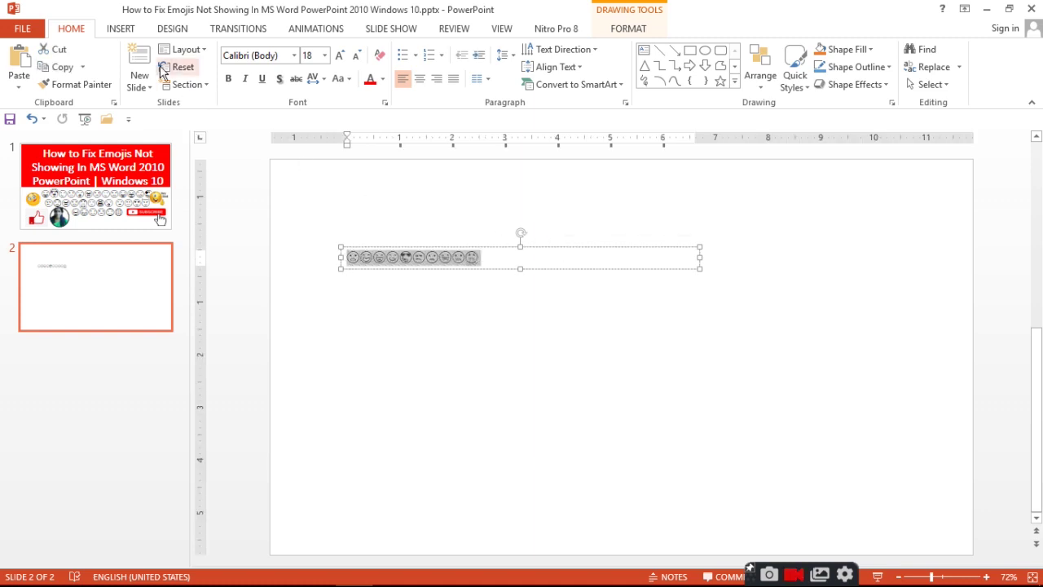
pyautogui.click(325, 57)
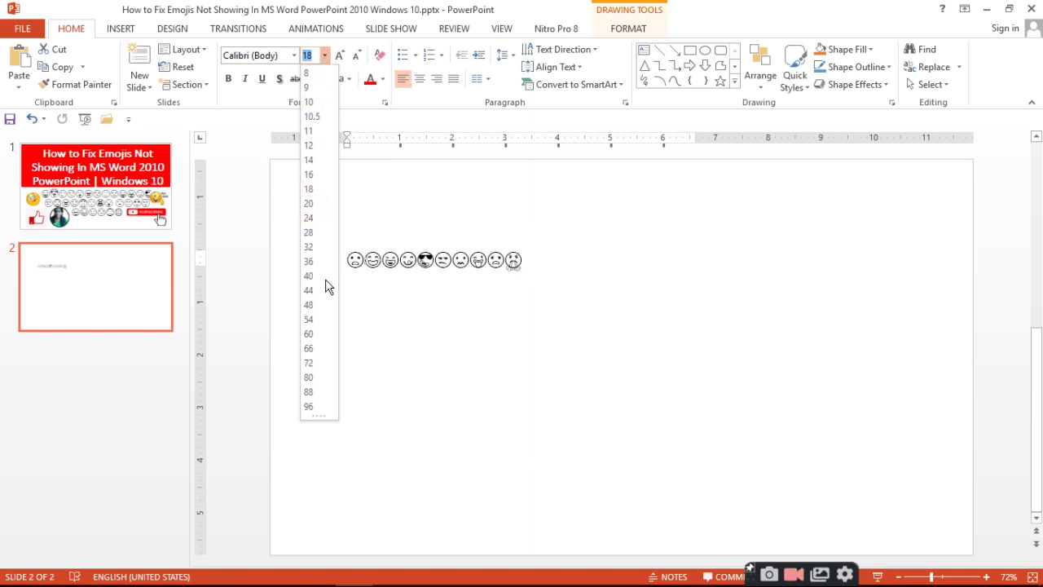
pyautogui.click(313, 407)
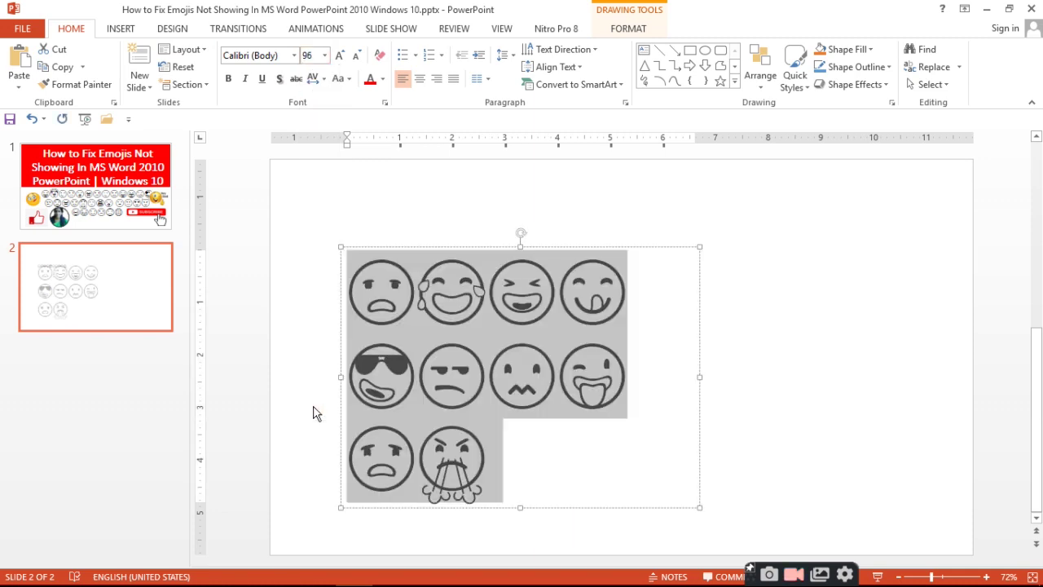
pyautogui.press('Escape')
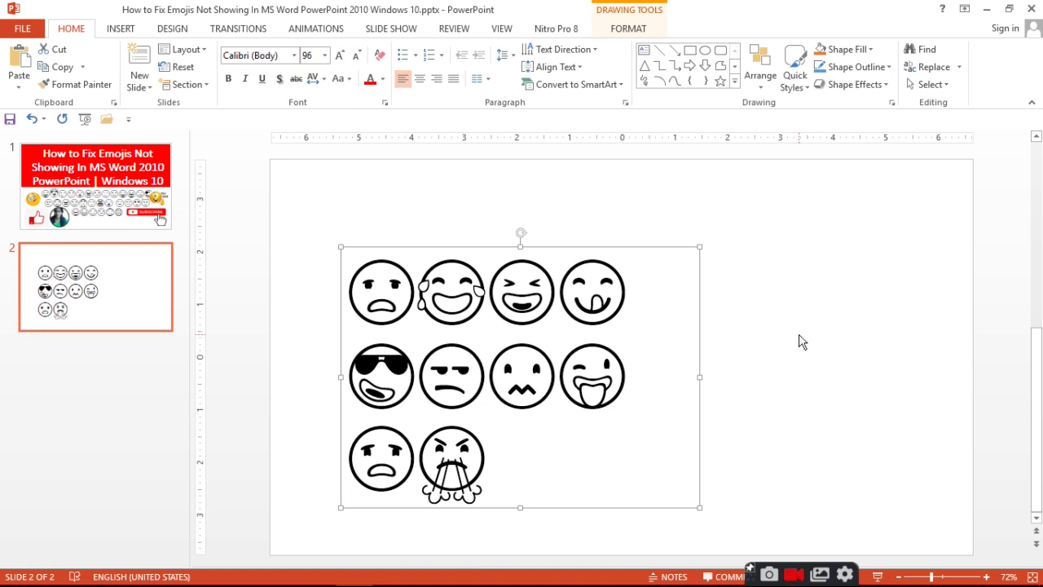
# Apply the Segoe UI Emoji font to the 96-point emojis.
pyautogui.click(294, 56)
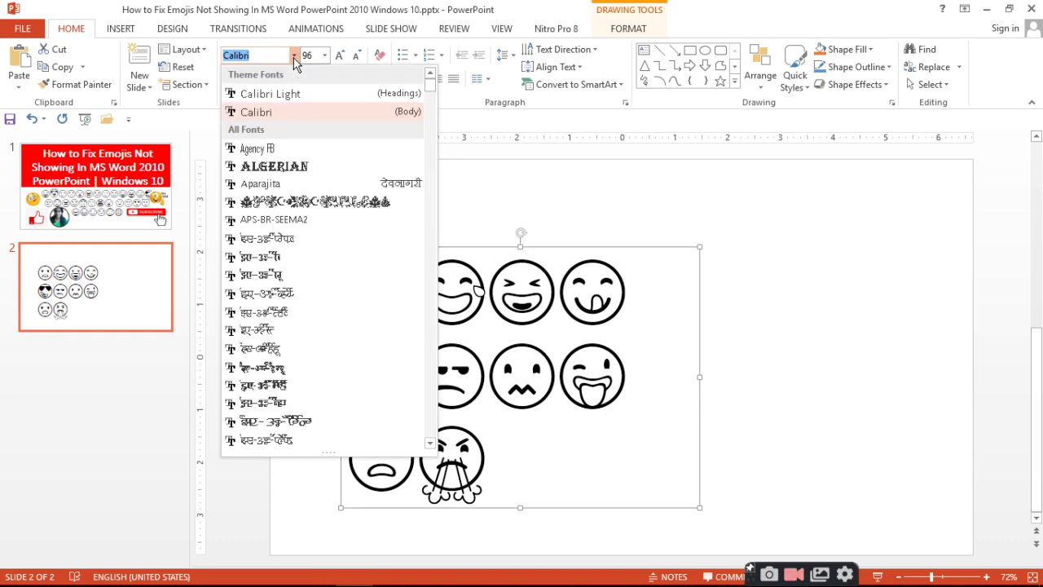
pyautogui.scroll(-5, 434, 376)
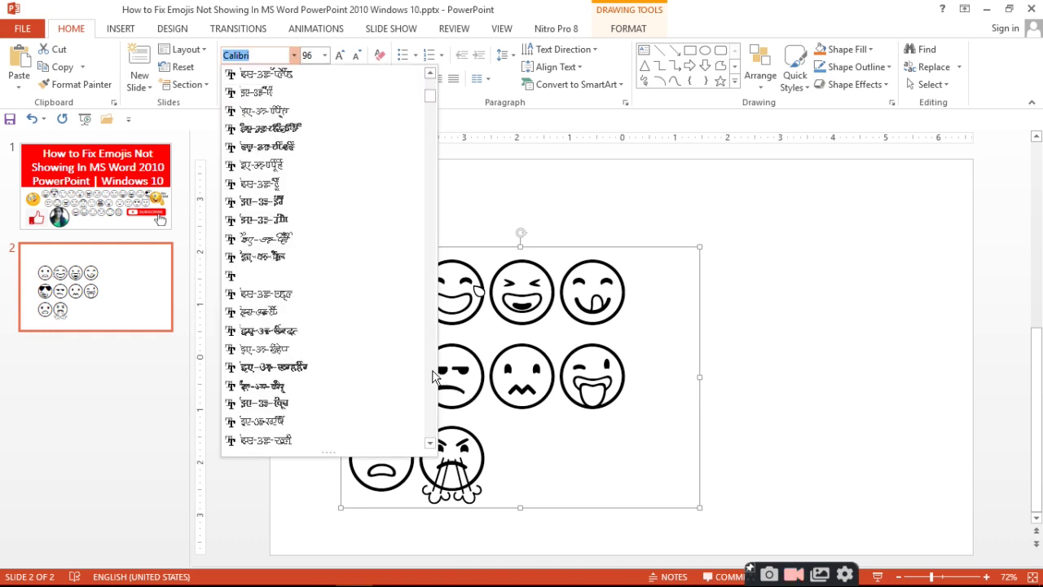
pyautogui.scroll(-10, 434, 377)
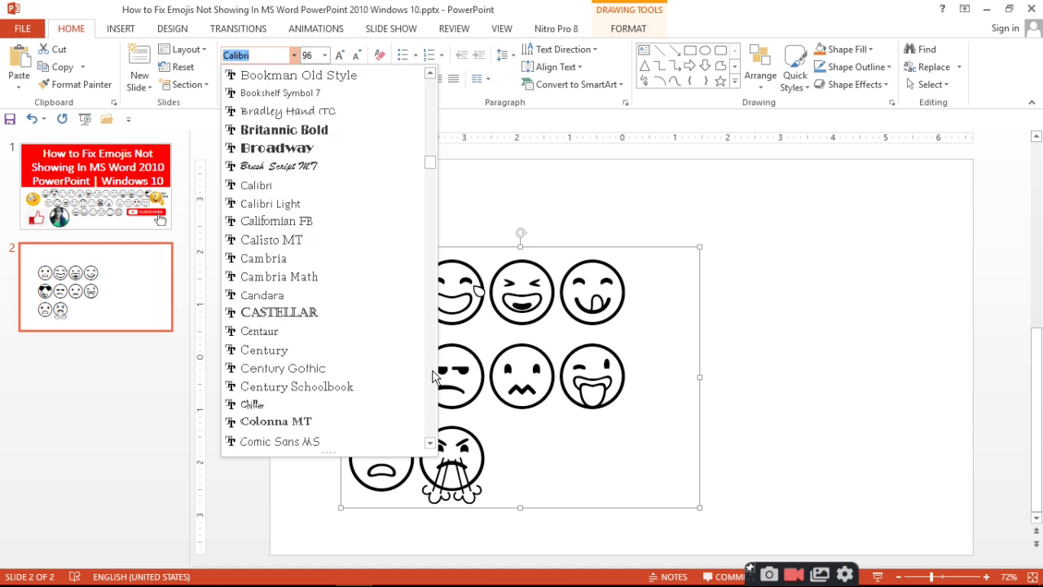
pyautogui.scroll(-20, 434, 377)
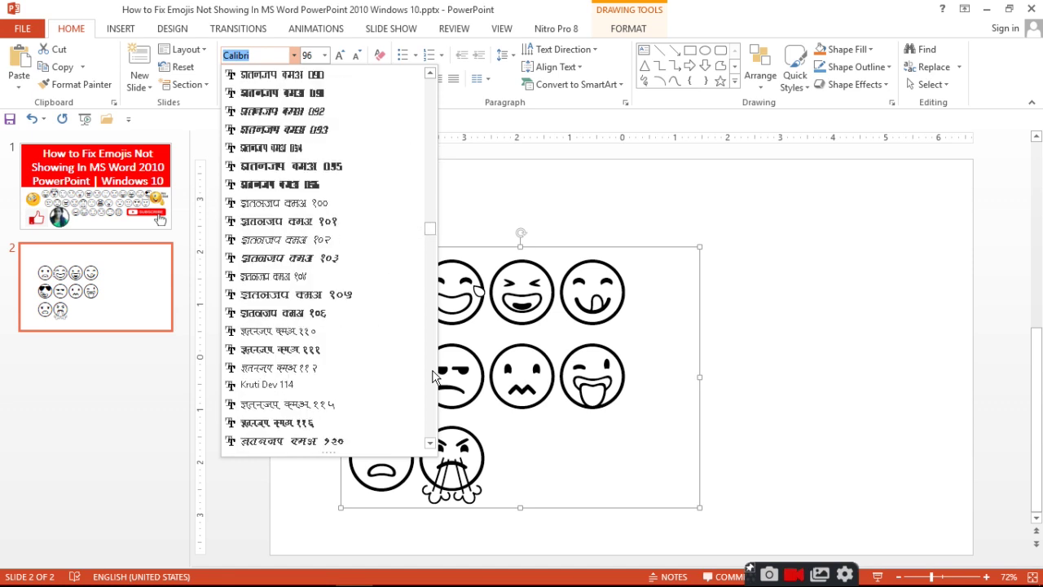
pyautogui.scroll(-20, 433, 376)
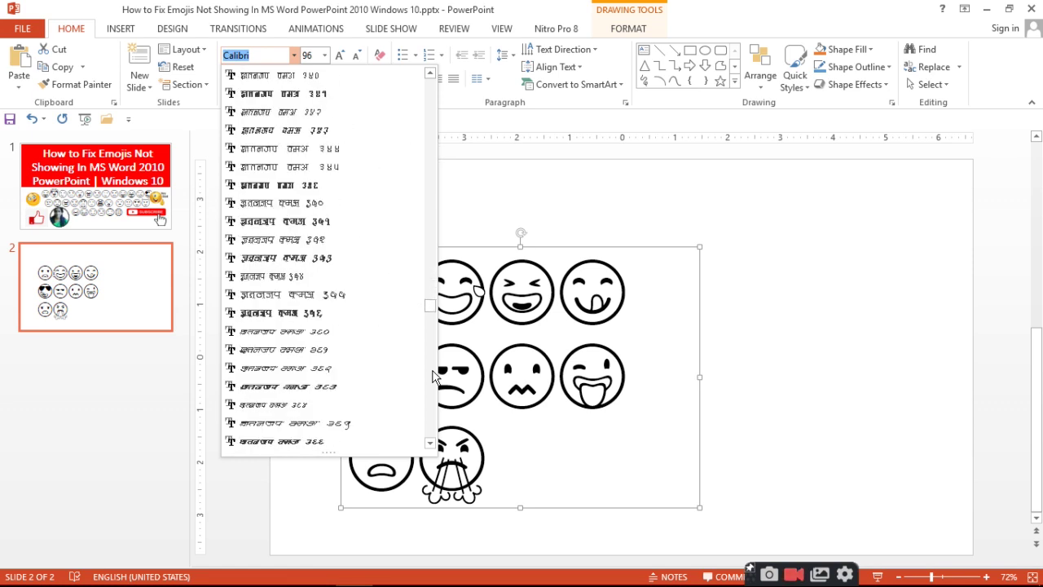
pyautogui.scroll(-20, 433, 376)
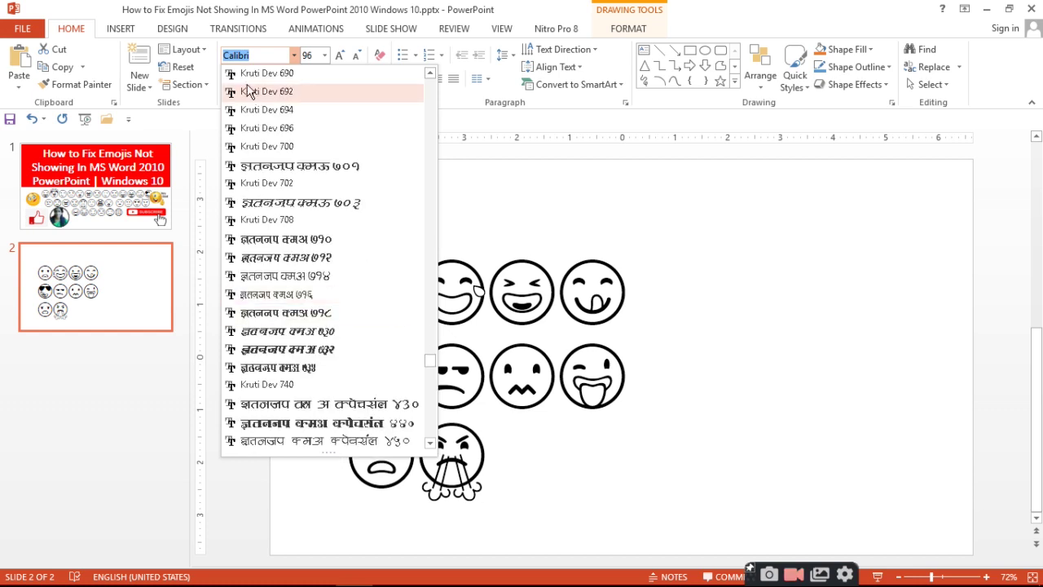
pyautogui.write('se')
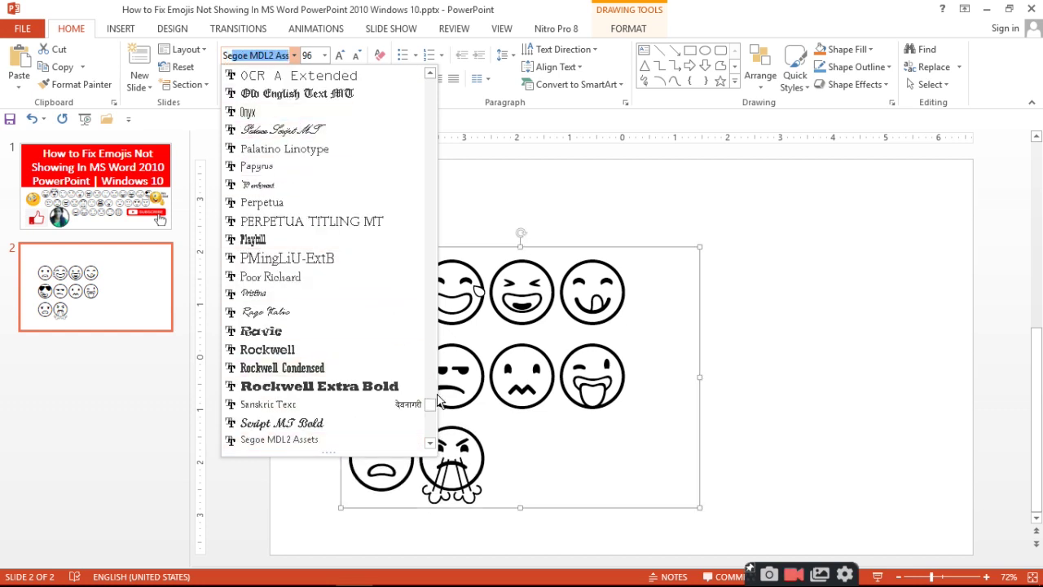
pyautogui.click(430, 443)
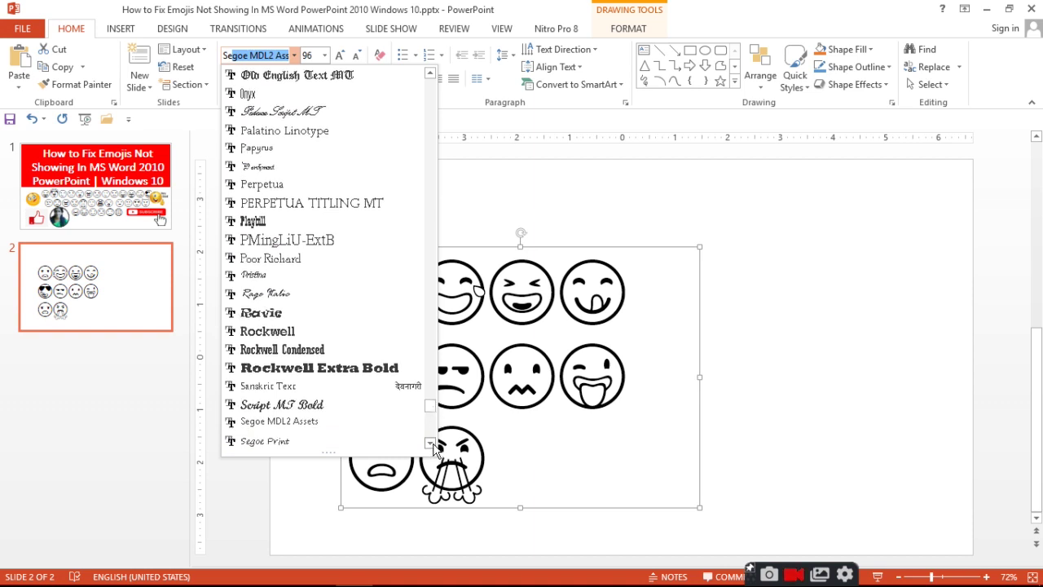
pyautogui.click(430, 443)
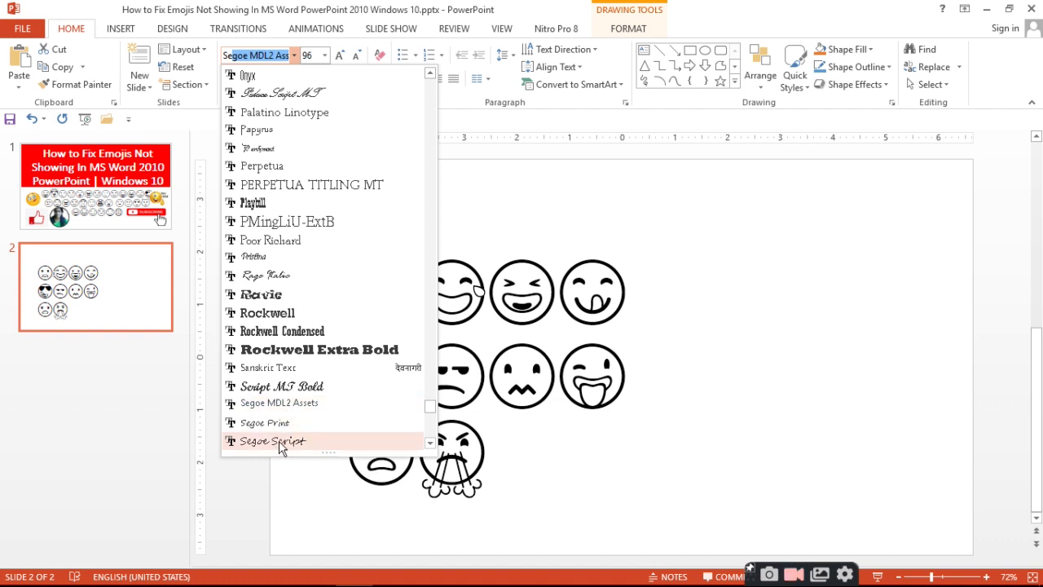
pyautogui.click(432, 432)
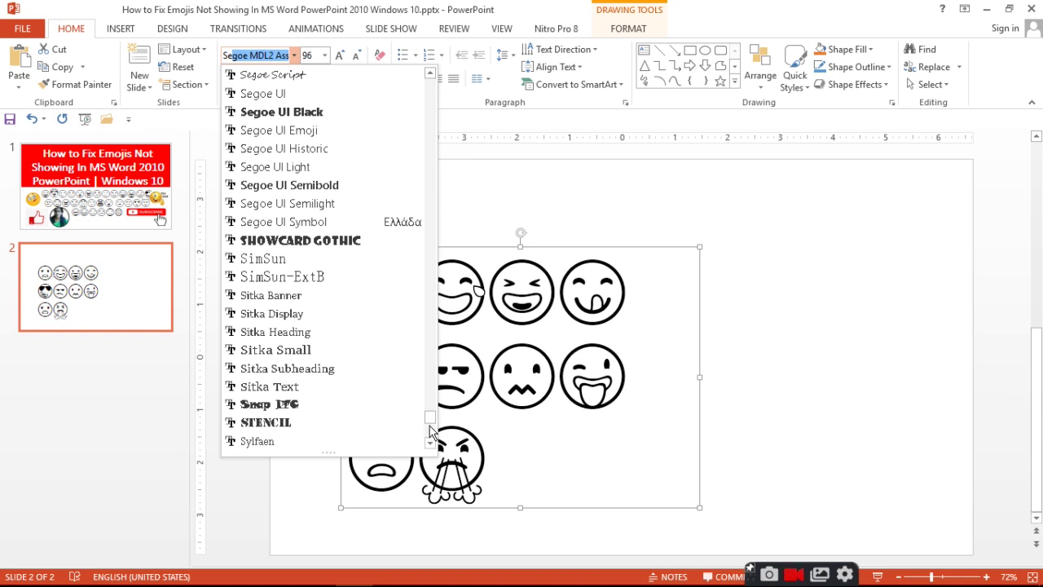
pyautogui.click(310, 142)
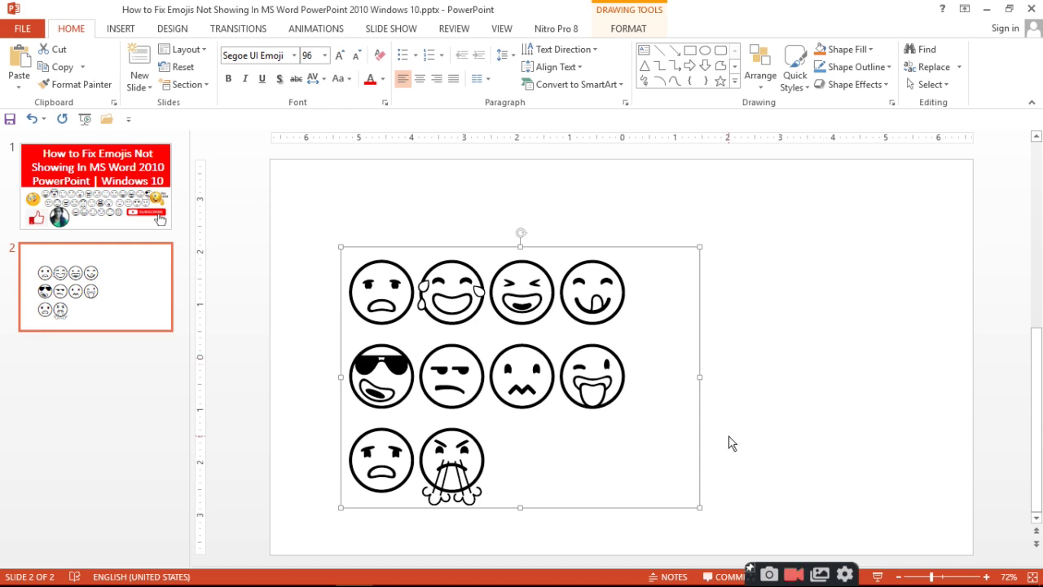
# Place the cursor after the last emoji and browse the touch keyboard's emoji pages.
pyautogui.click(552, 481)
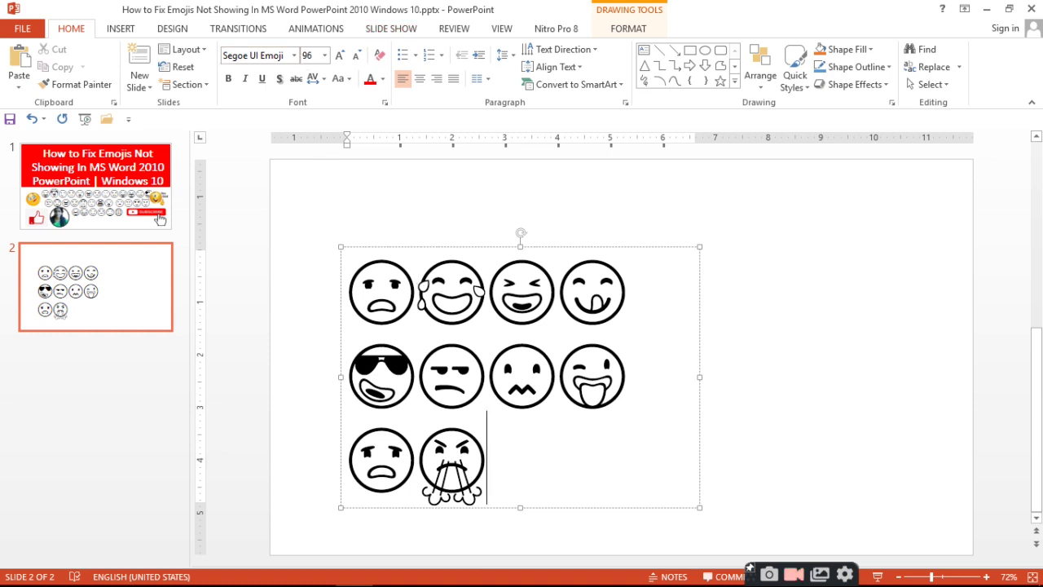
pyautogui.moveTo(473, 575)
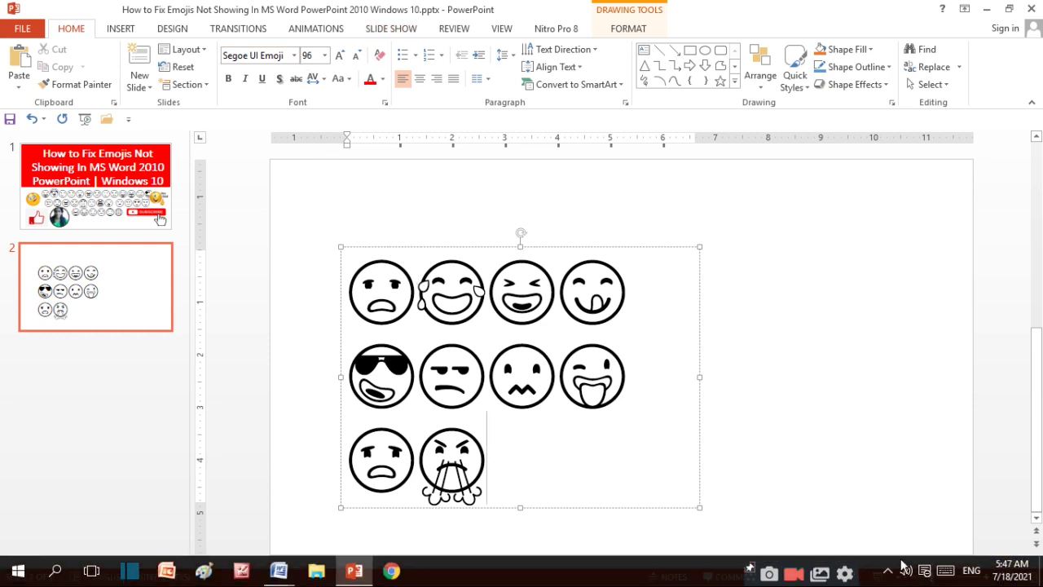
pyautogui.click(944, 577)
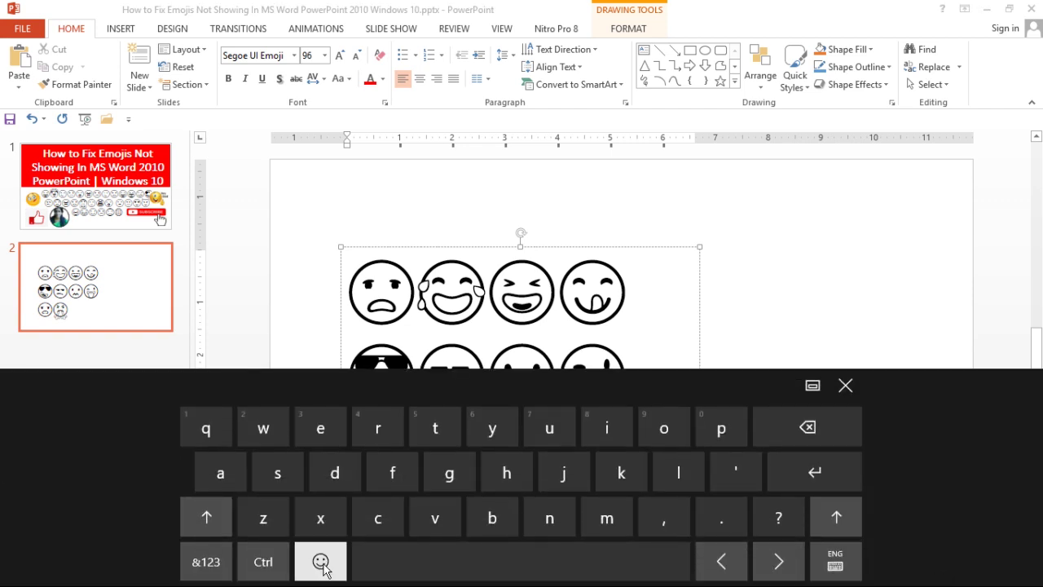
pyautogui.click(323, 569)
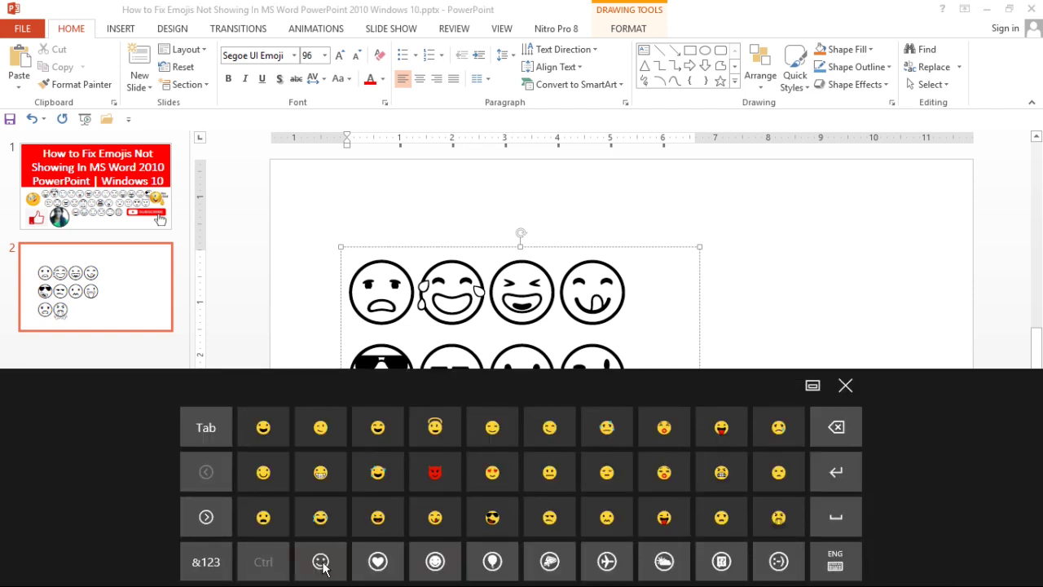
pyautogui.click(378, 562)
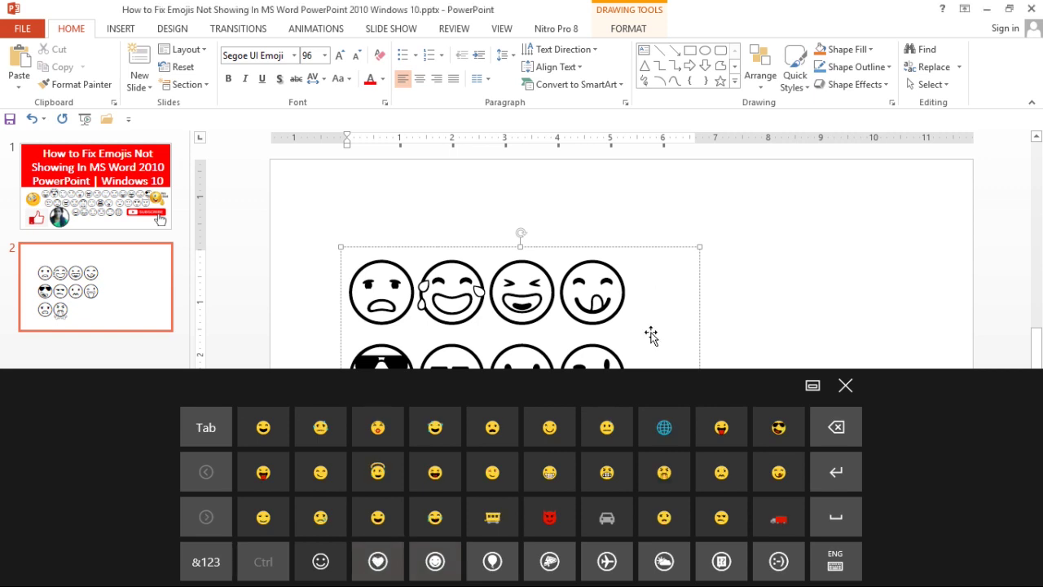
pyautogui.click(846, 387)
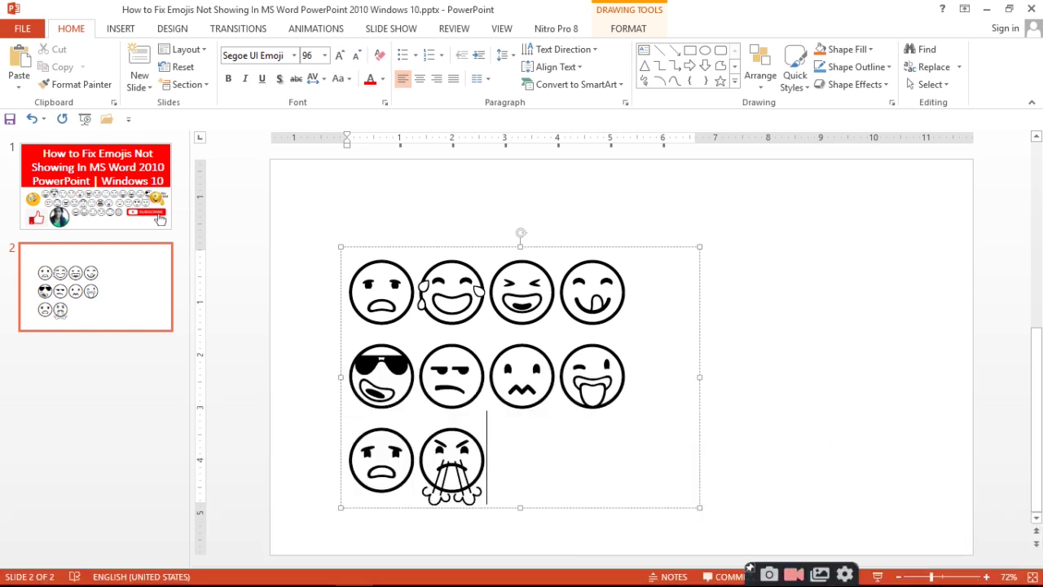
# Add a car emoji and a birthday cake emoji after the faces.
pyautogui.moveTo(794, 580)
pyautogui.click(947, 574)
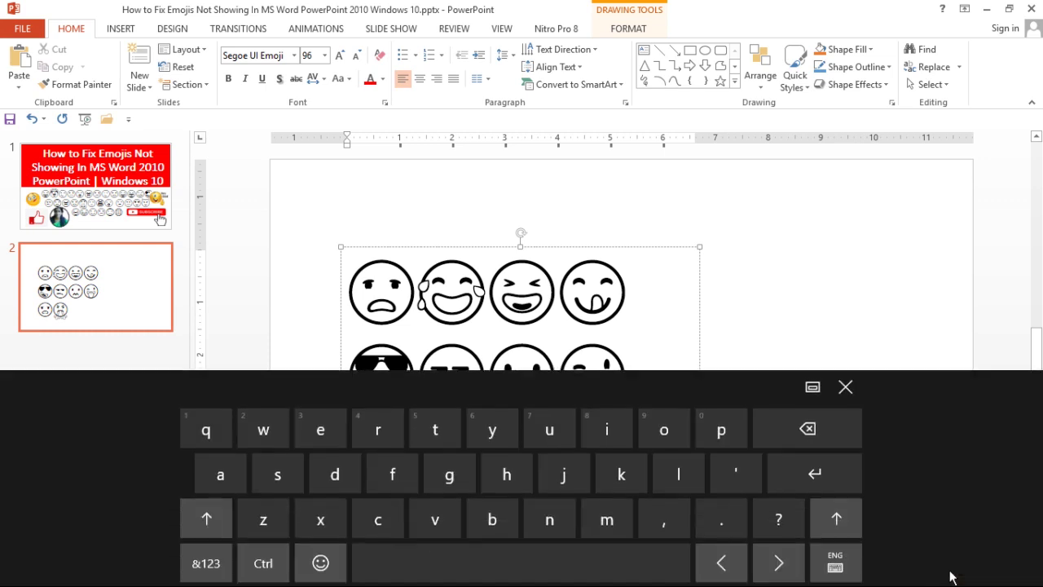
pyautogui.click(321, 561)
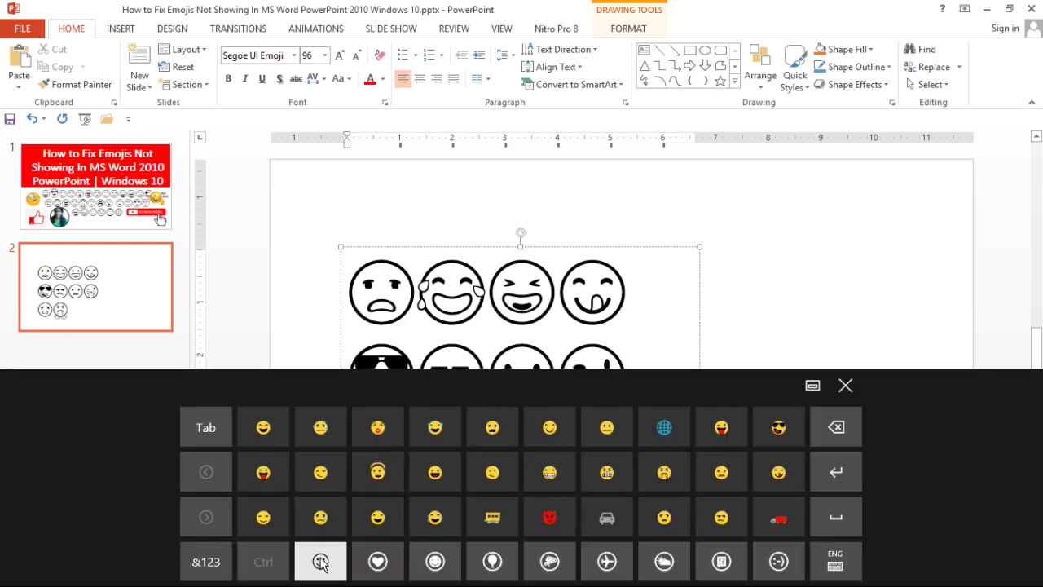
pyautogui.click(605, 518)
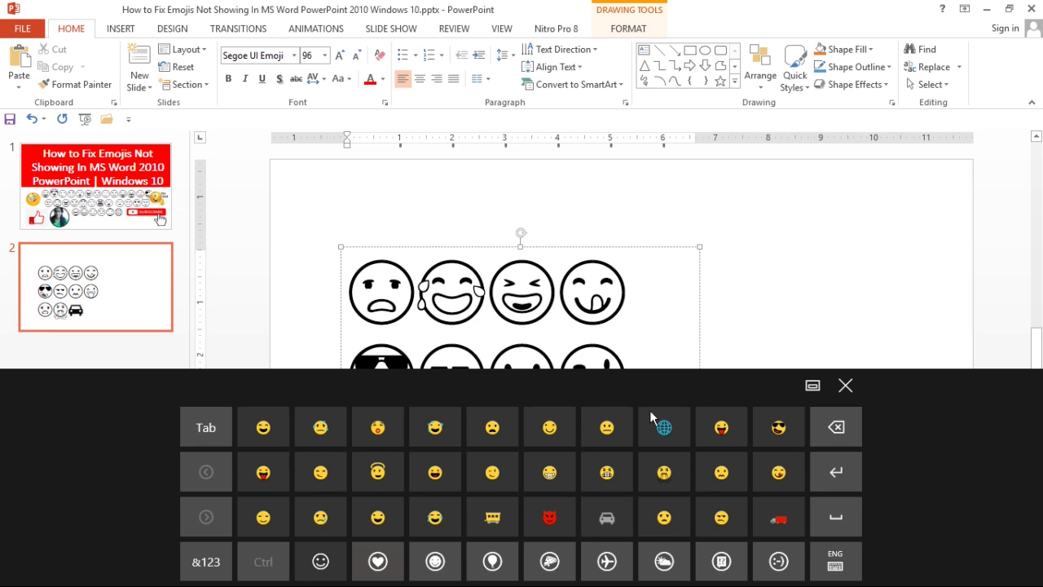
pyautogui.click(607, 570)
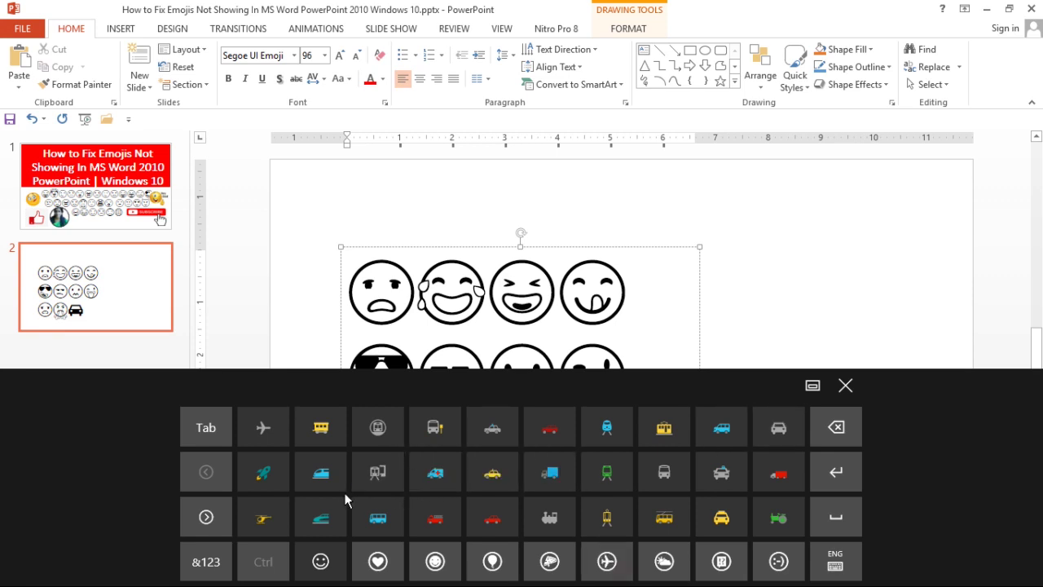
pyautogui.click(499, 564)
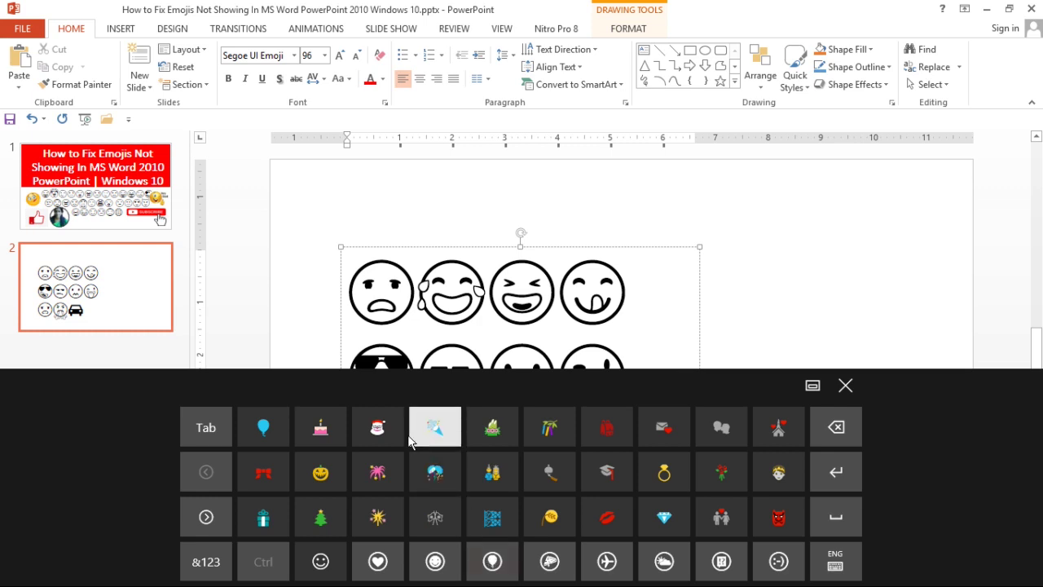
pyautogui.click(327, 433)
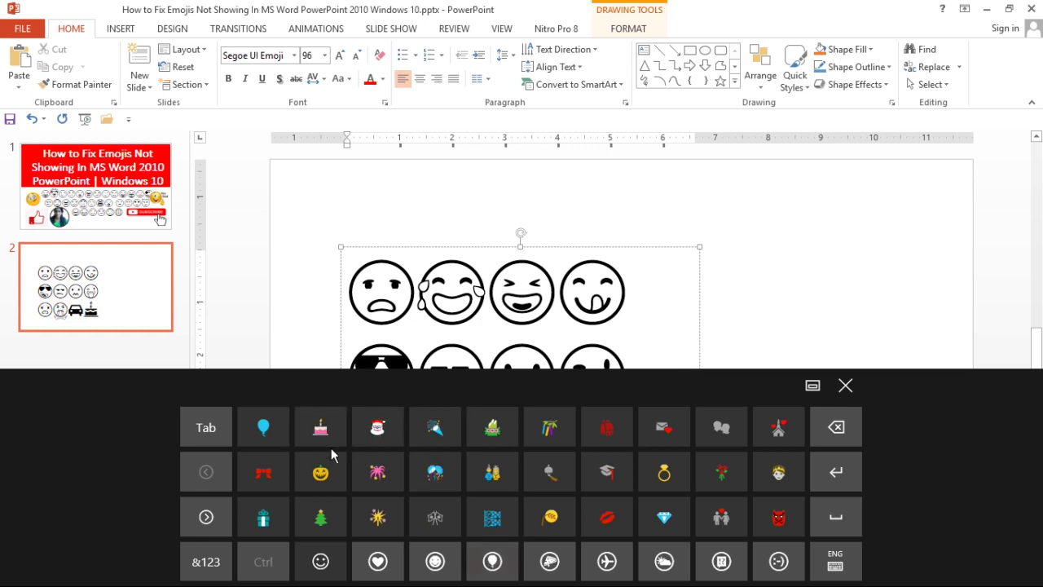
# Add a jack-o'-lantern, two fireworks and two crescent moons, then close the keyboard.
pyautogui.click(326, 466)
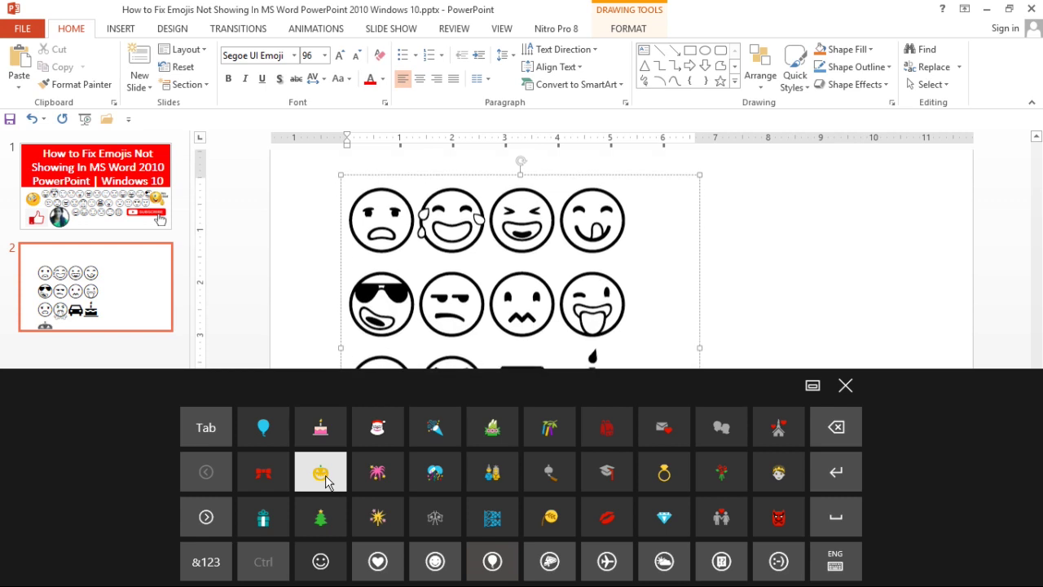
pyautogui.click(382, 479)
pyautogui.click(384, 477)
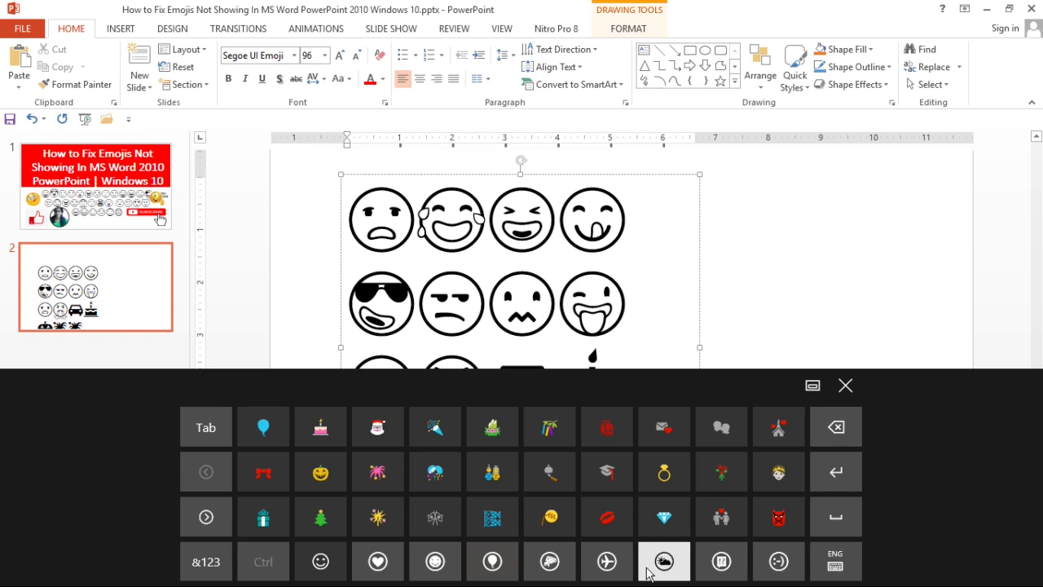
pyautogui.click(553, 565)
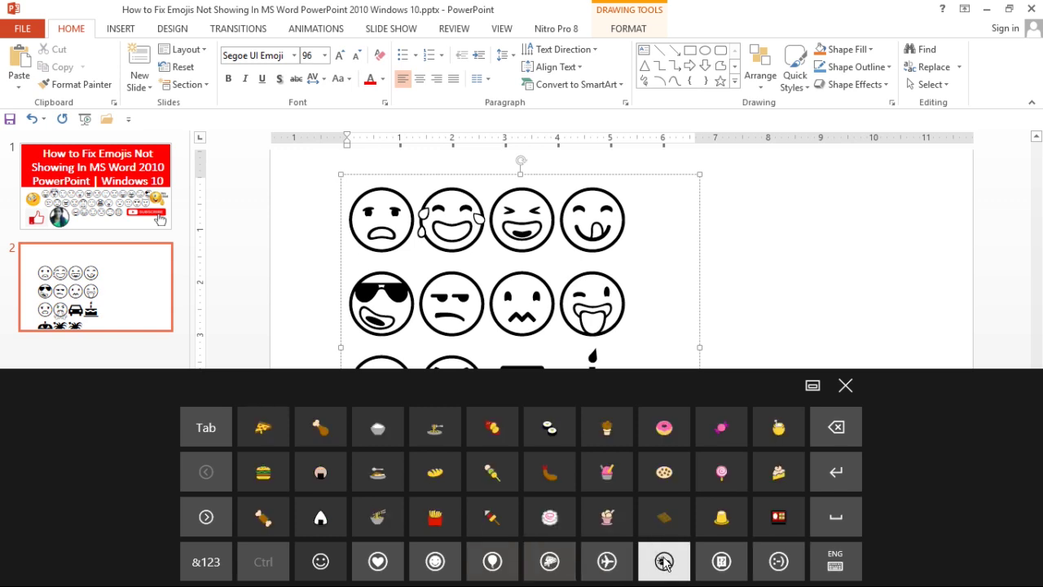
pyautogui.click(617, 566)
pyautogui.click(664, 563)
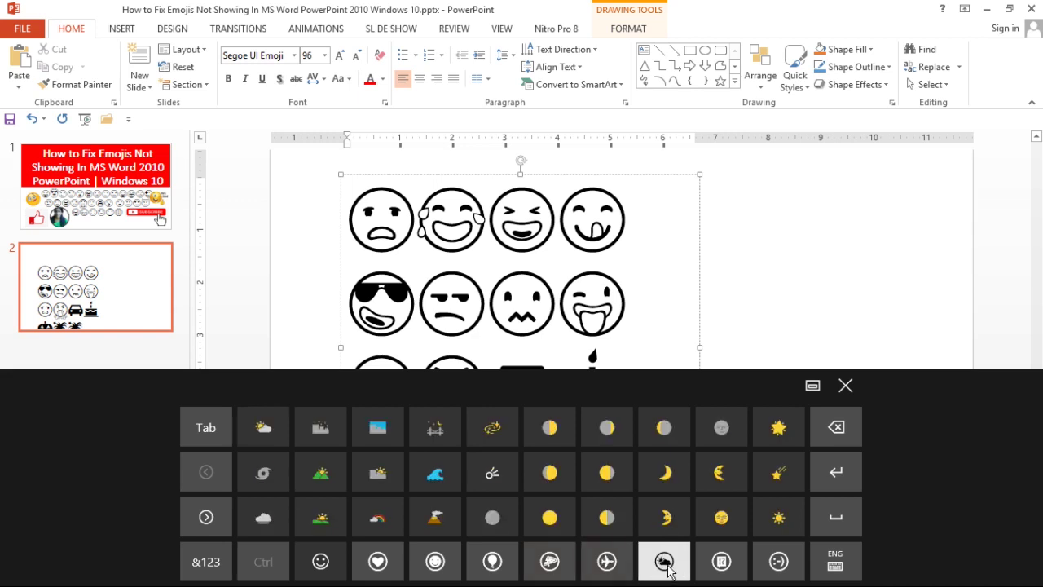
pyautogui.click(671, 518)
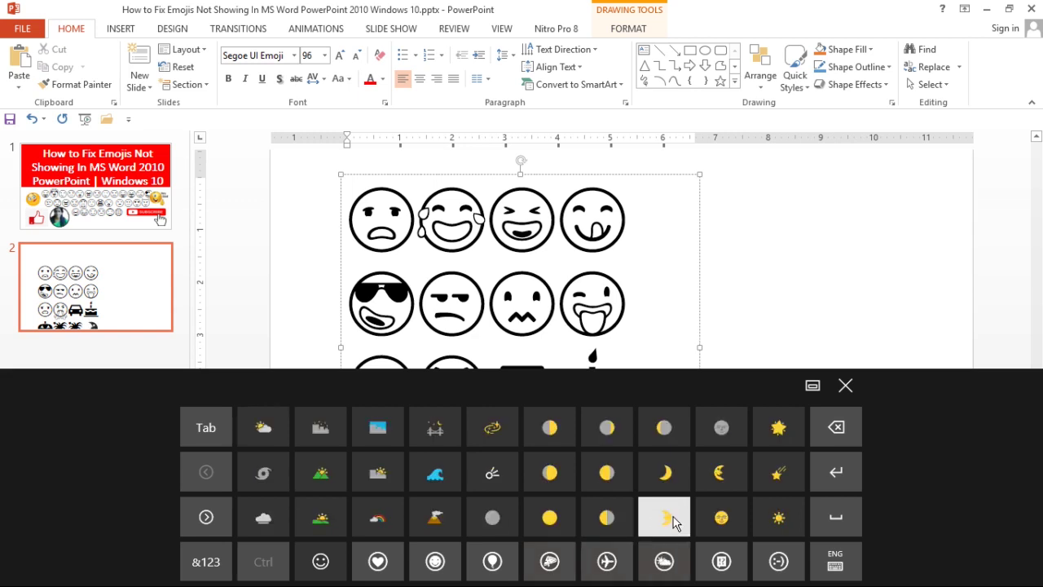
pyautogui.click(665, 464)
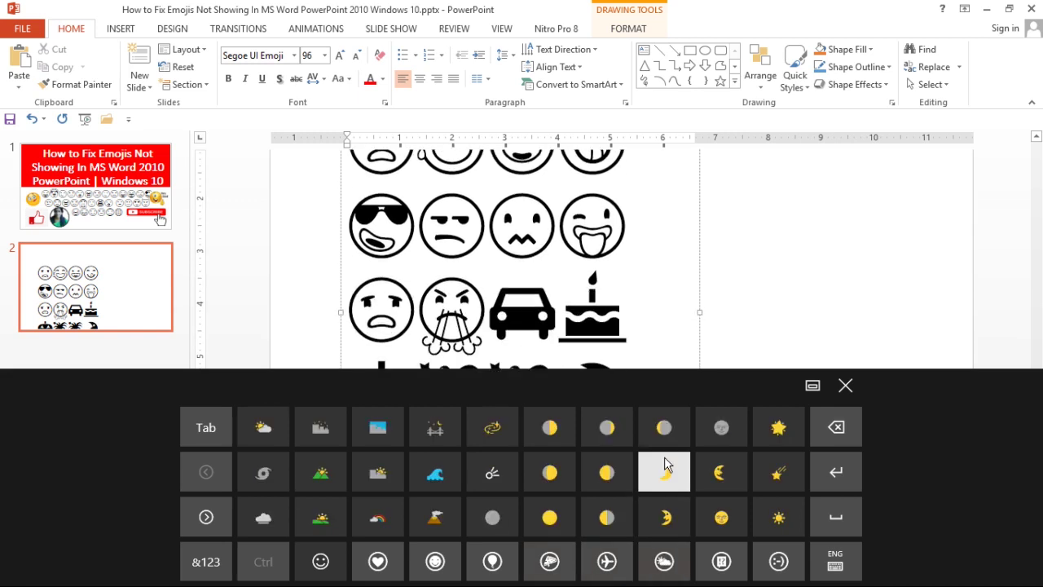
pyautogui.click(846, 386)
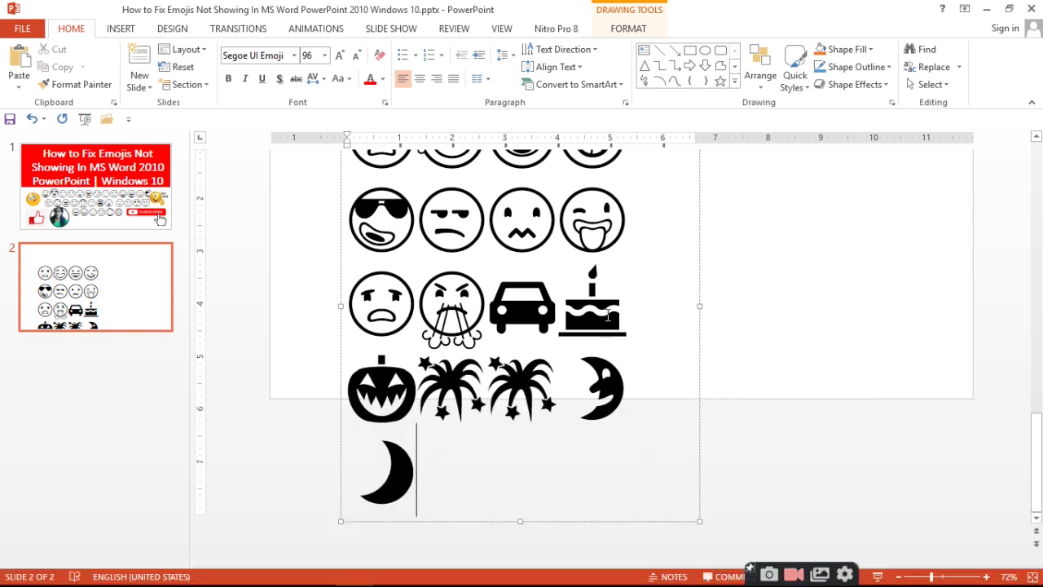
# Drag the text box's right edge out so the seventeen emojis fill three wider rows.
pyautogui.moveTo(691, 309); pyautogui.dragTo(883, 278)
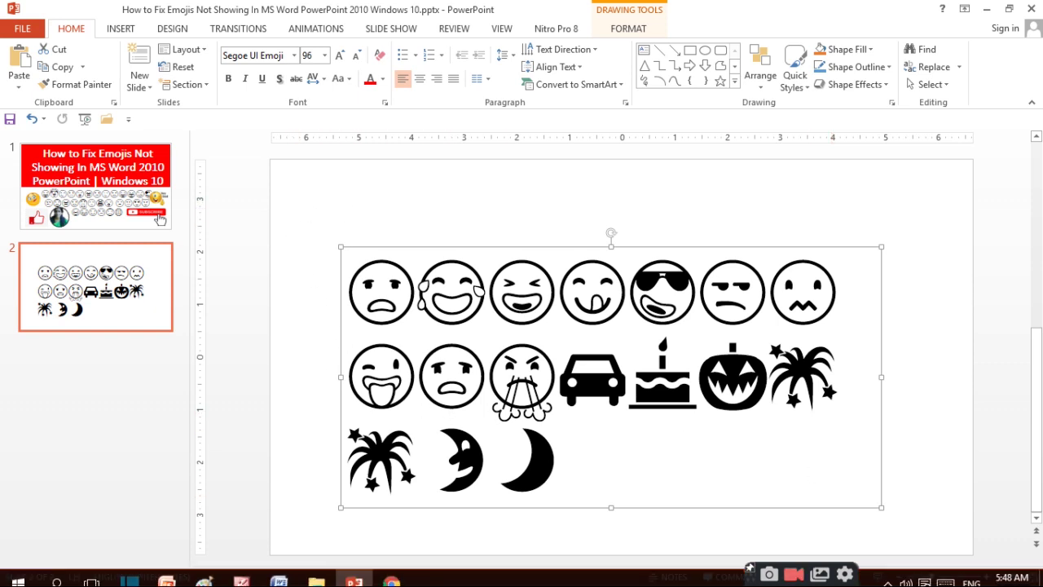
pyautogui.moveTo(354, 572)
pyautogui.moveTo(290, 579)
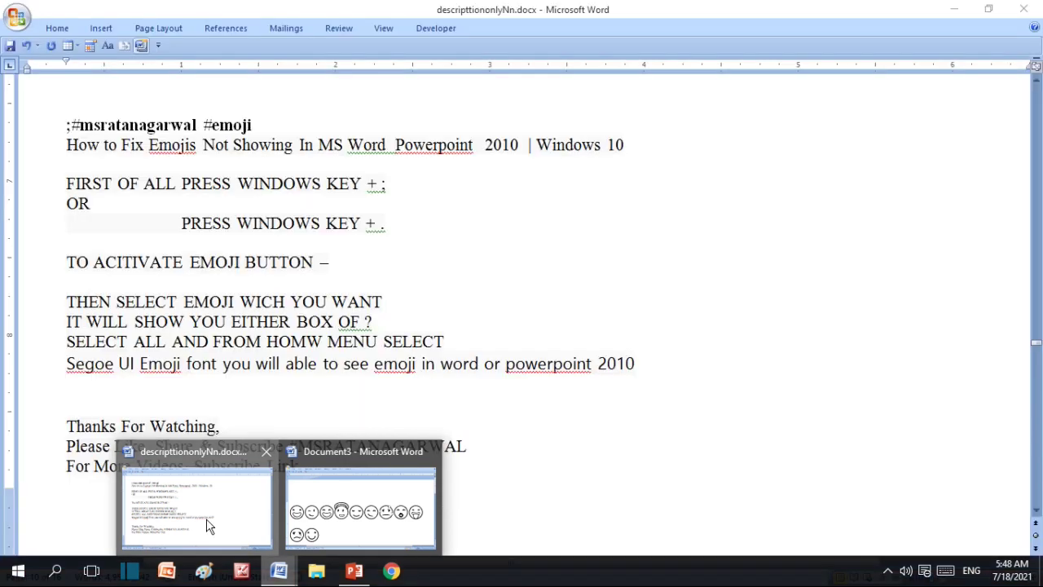
# Return to descripttiononlyNn.docx in Word and scroll to its page of channel and social media links.
pyautogui.click(204, 522)
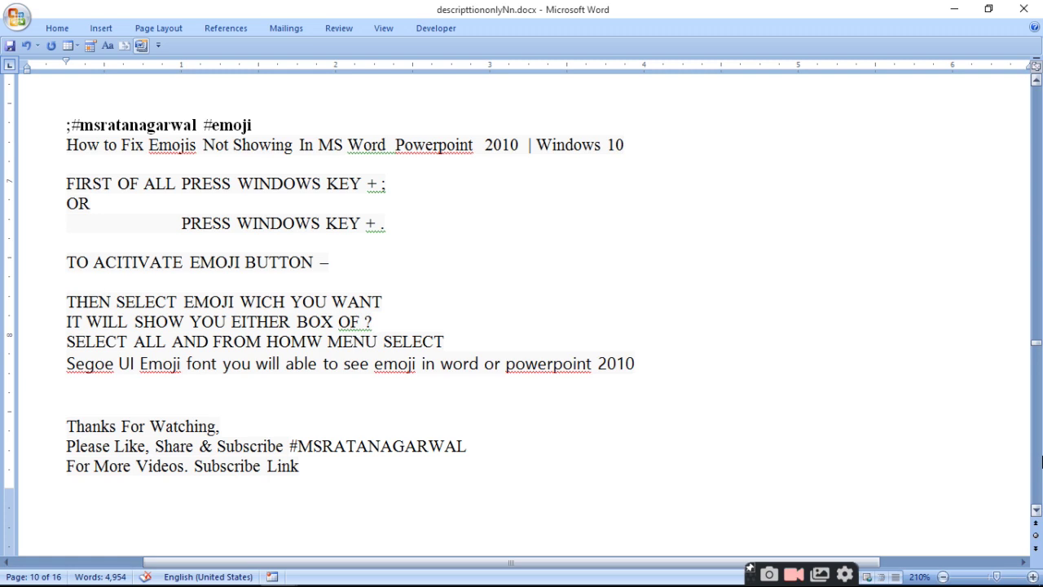
pyautogui.scroll(-6, 1041, 462)
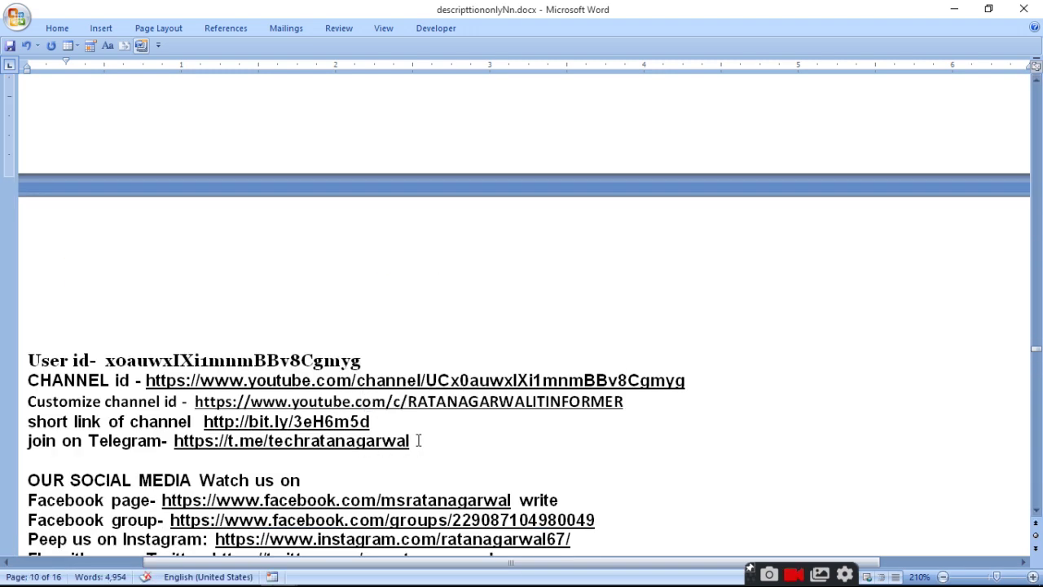
pyautogui.scroll(-8, 1039, 456)
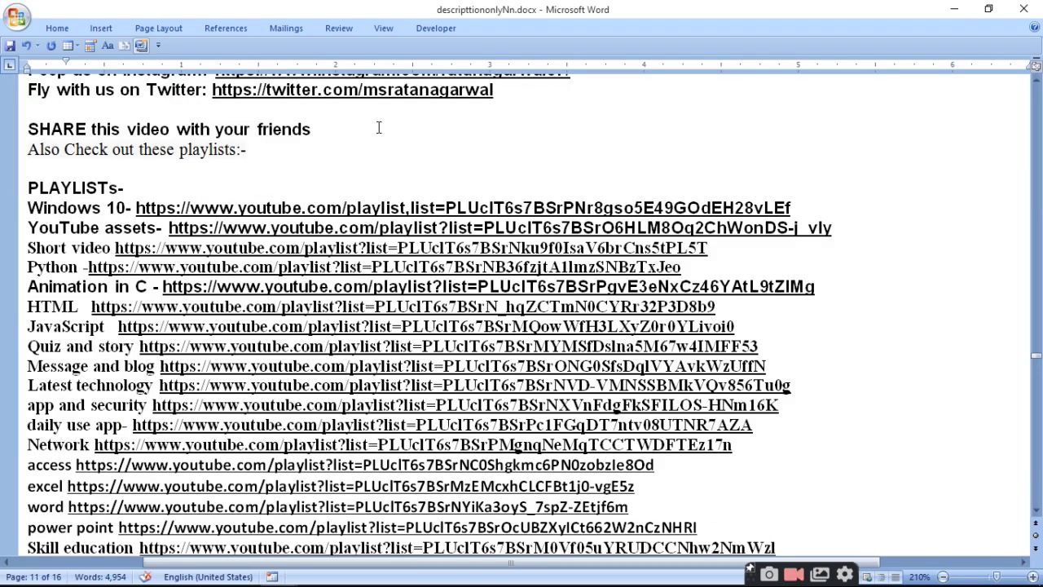
pyautogui.scroll(8, 1040, 189)
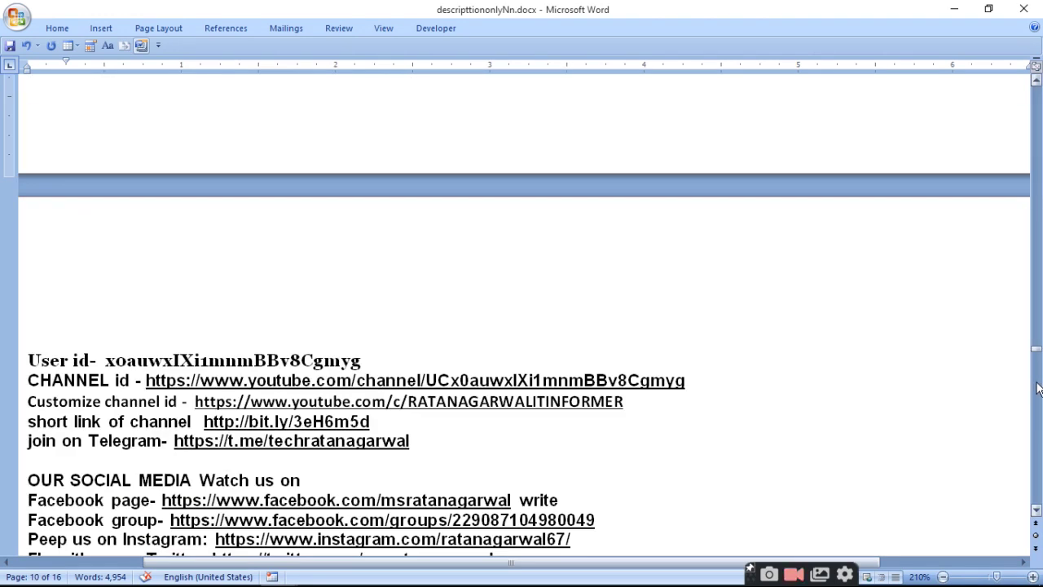
pyautogui.scroll(-8, 1040, 440)
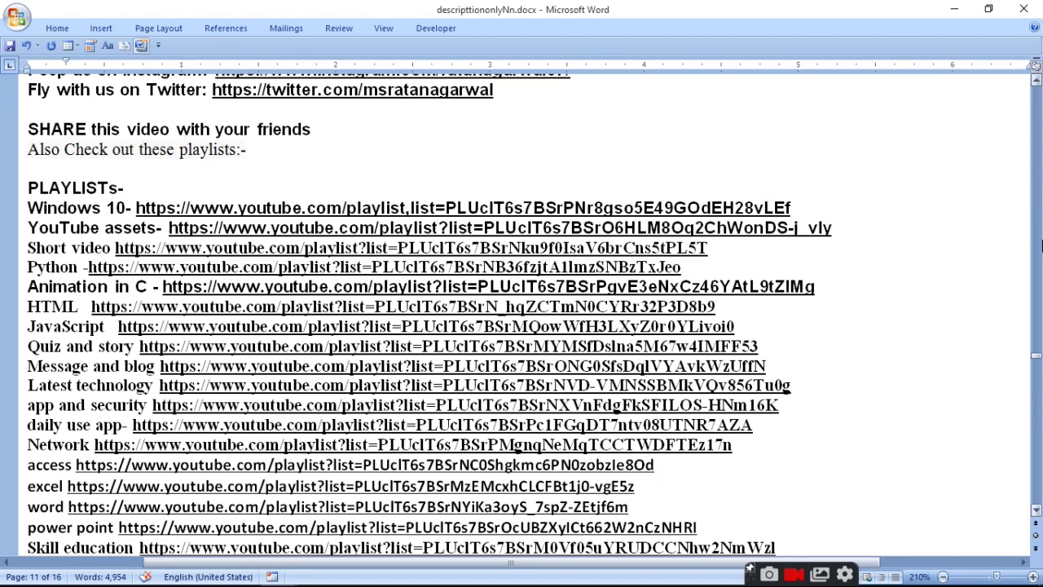
pyautogui.click(1041, 202)
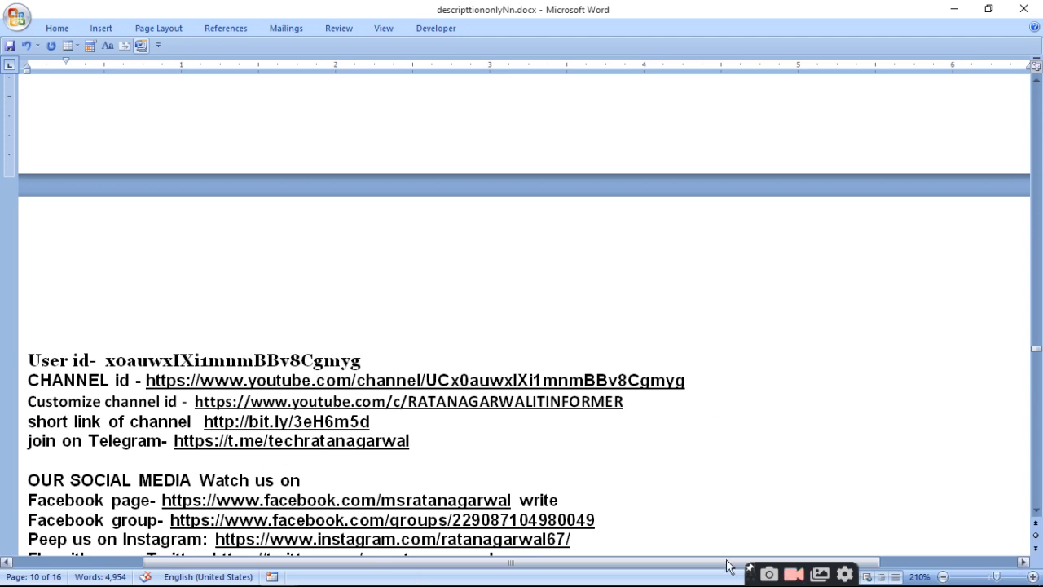
pyautogui.moveTo(815, 580)
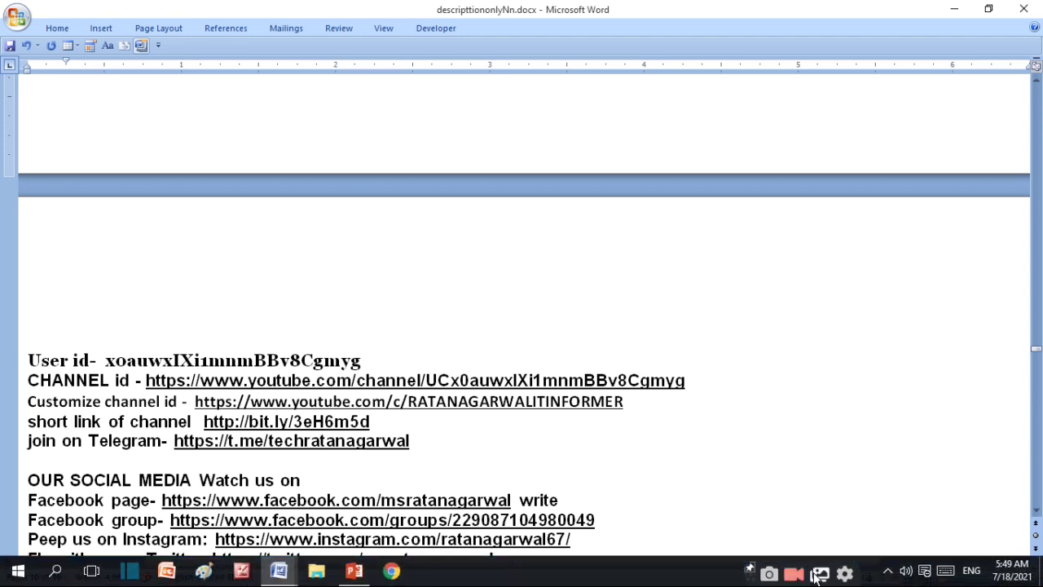